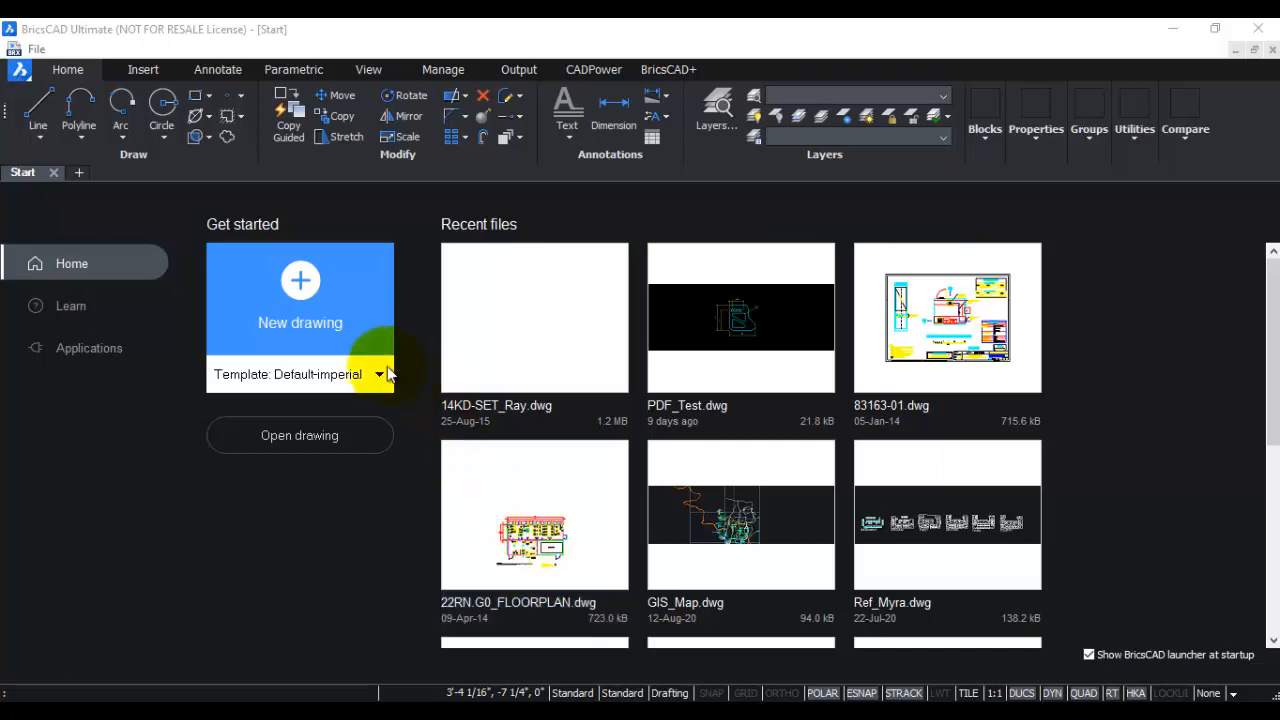
Create a new drawing from the Default-imperial template and draw a horizontal line 5'6" long at angle 0
click(301, 321)
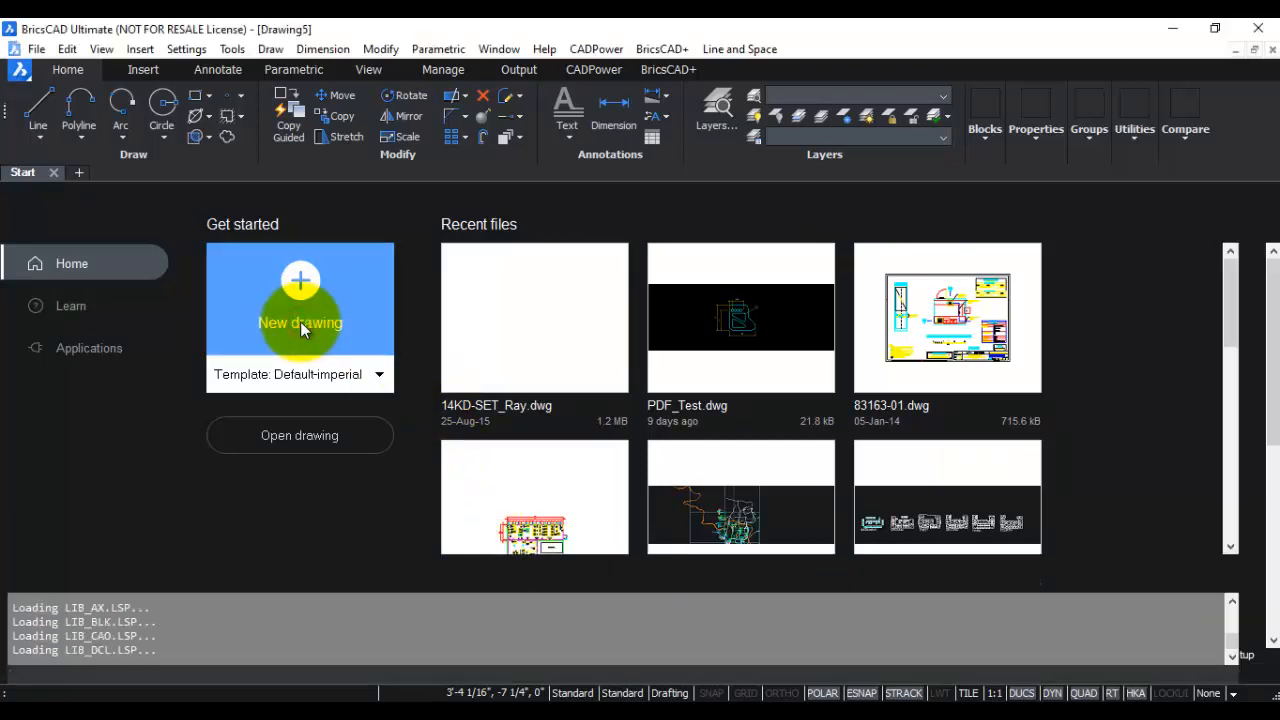
text(l)
key(Return)
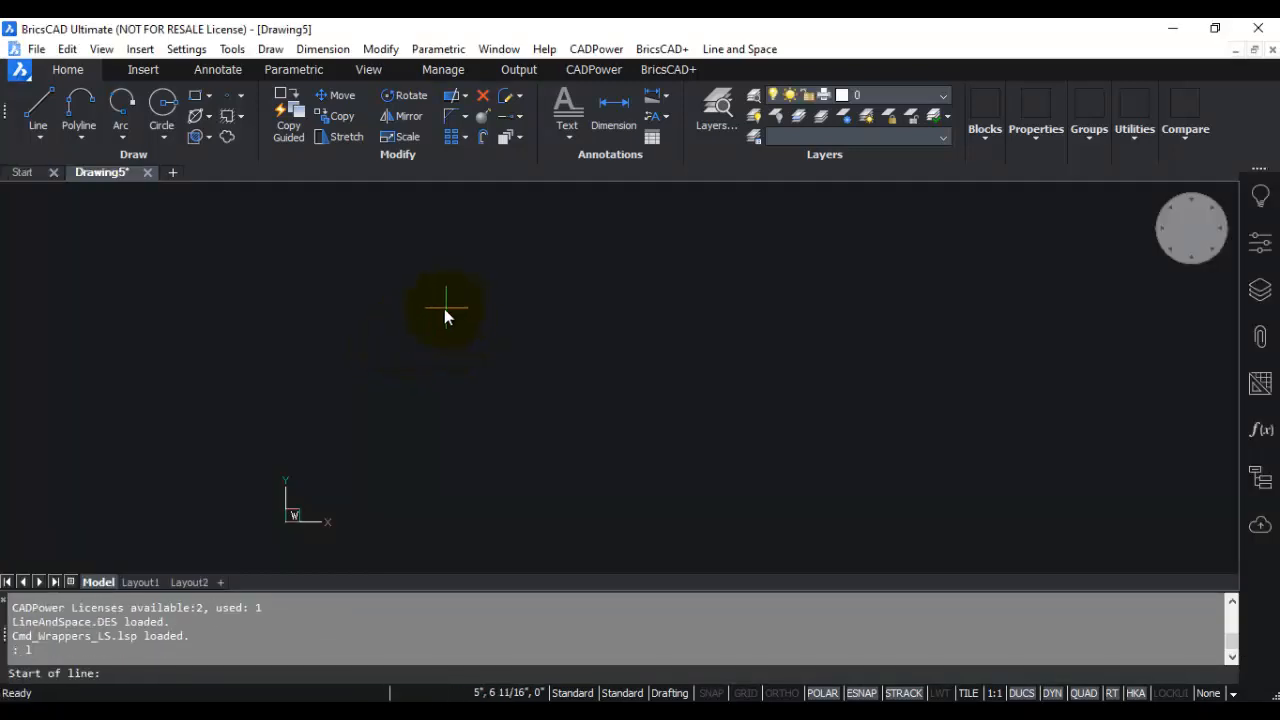
click(441, 311)
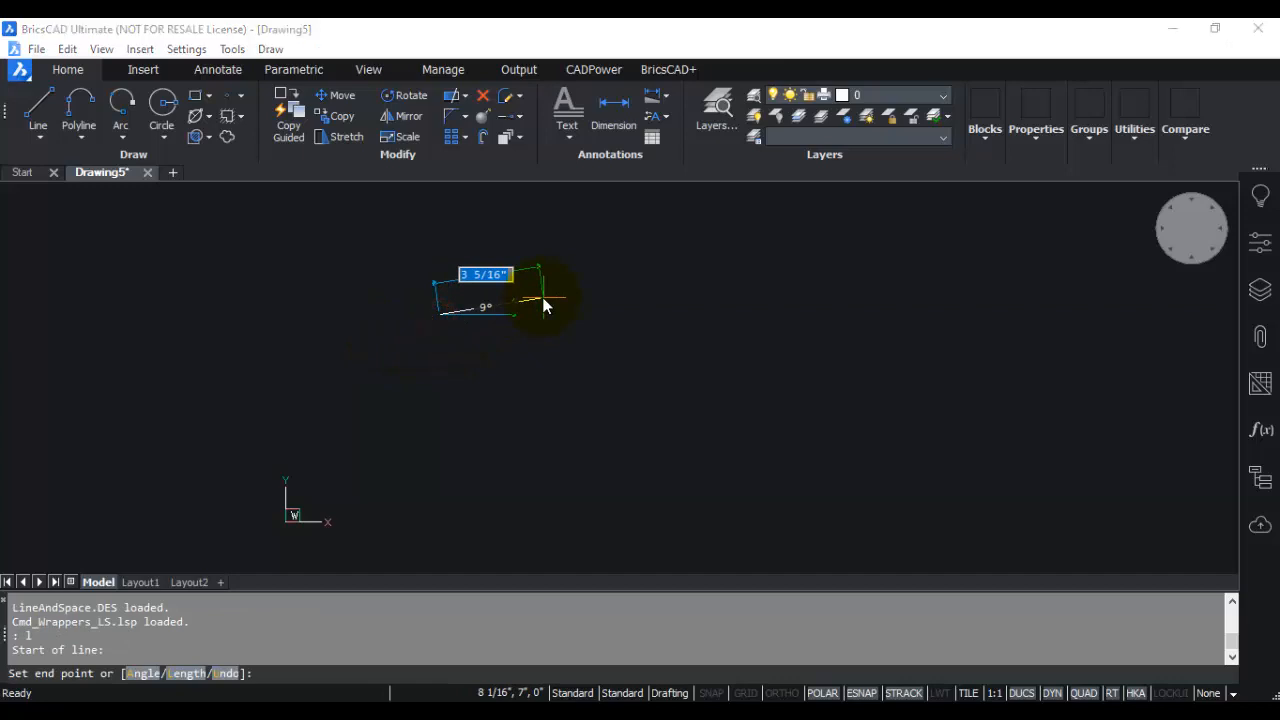
text(@5'6"<0)
key(Return)
scroll(443, 366, down, 5)
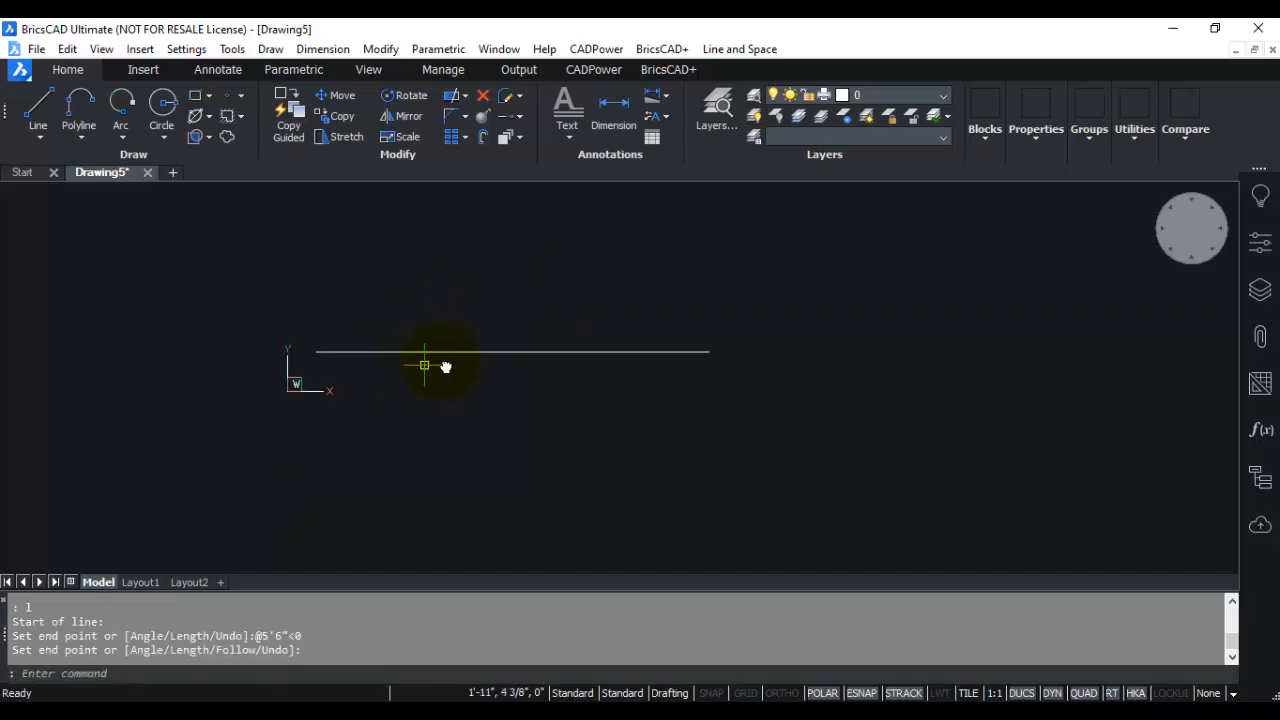
middle_drag(443, 366, 634, 329)
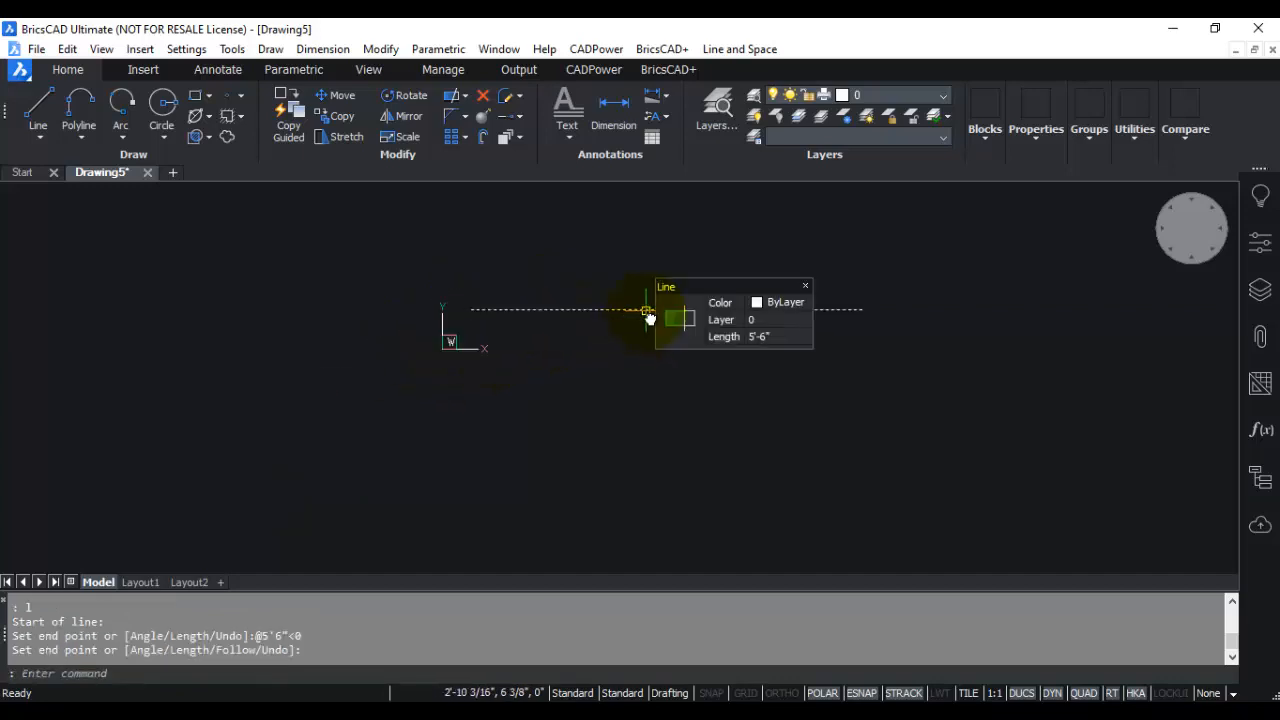
Set the drawing's primary dimension precision to 0 and its dimension units to Architectural
click(183, 48)
click(216, 70)
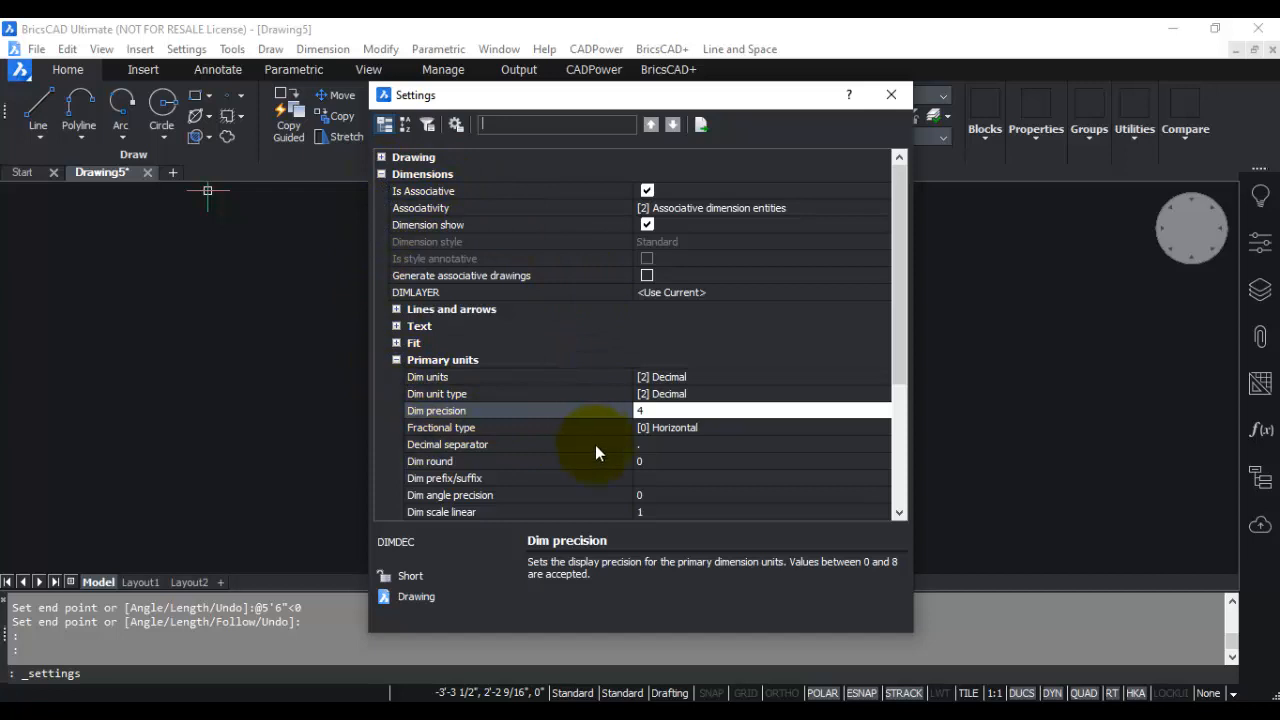
click(650, 410)
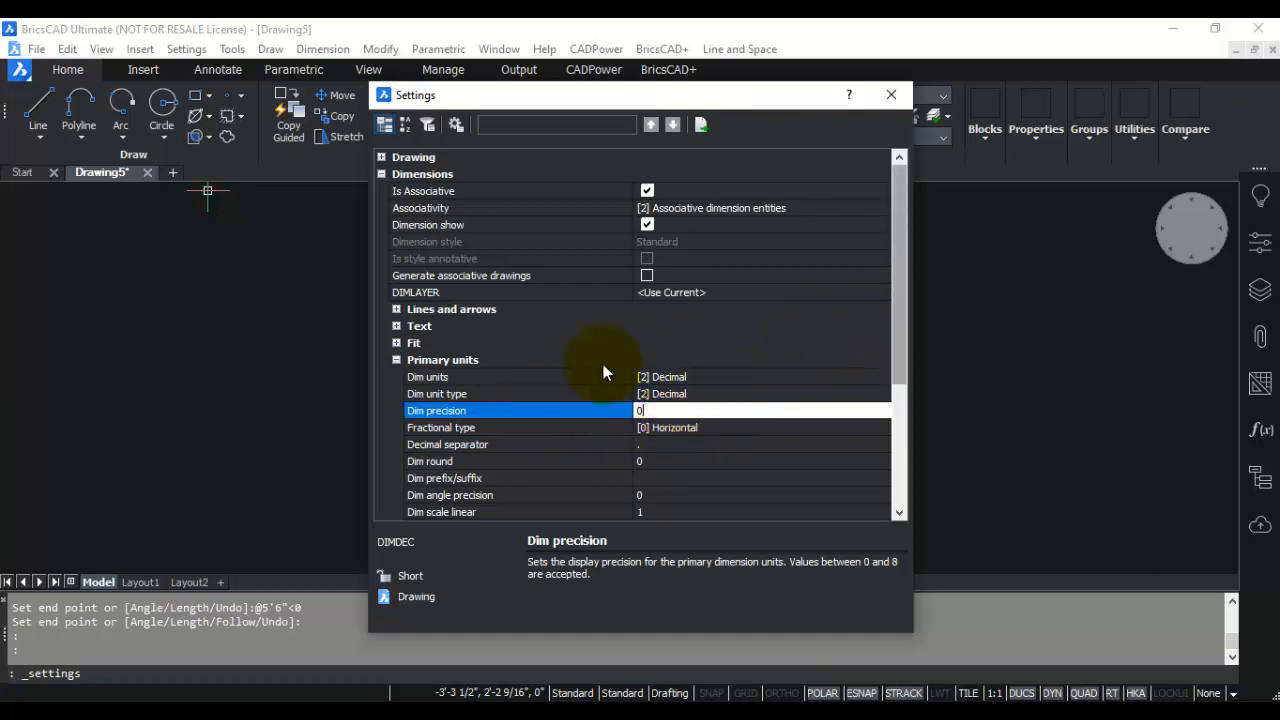
click(660, 377)
click(882, 378)
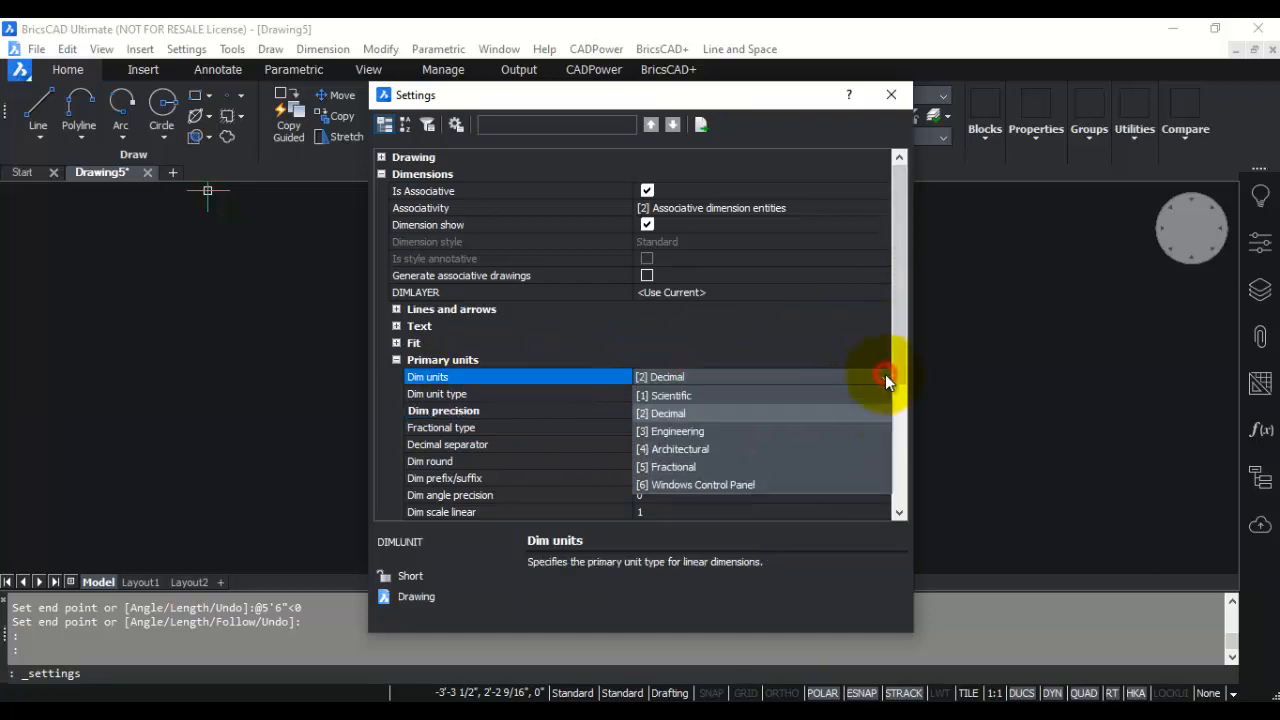
click(670, 447)
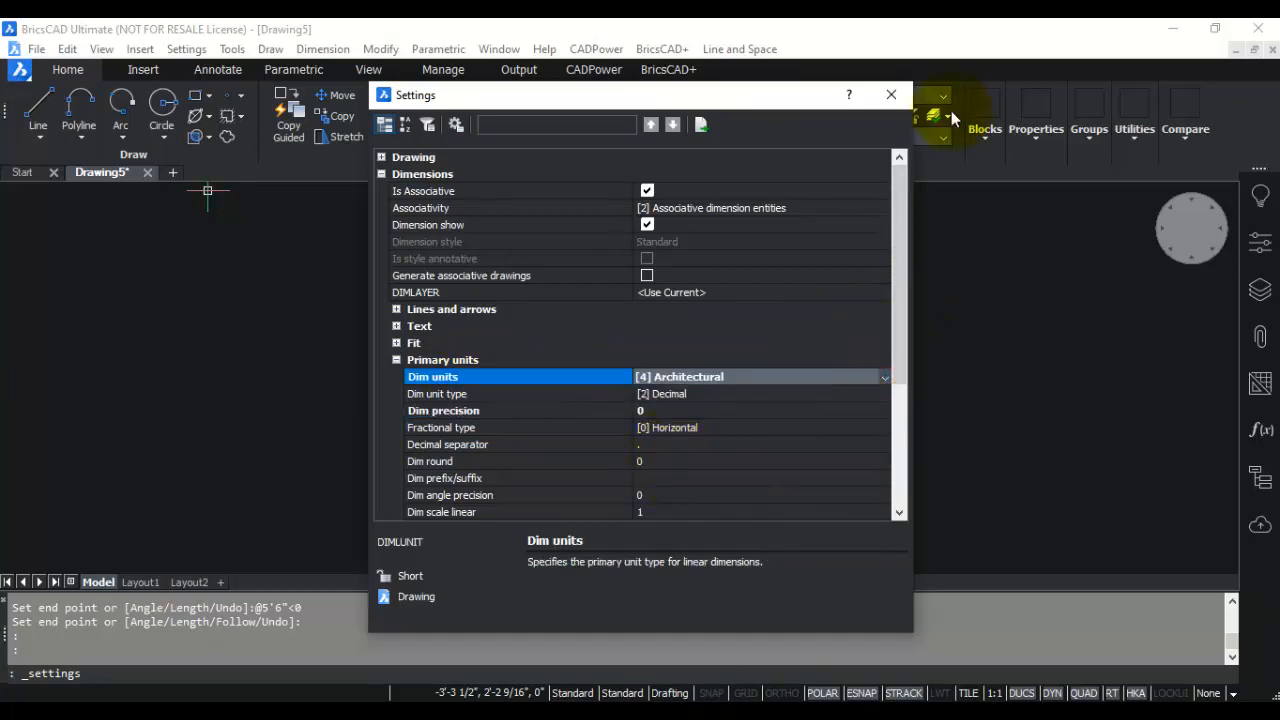
click(894, 94)
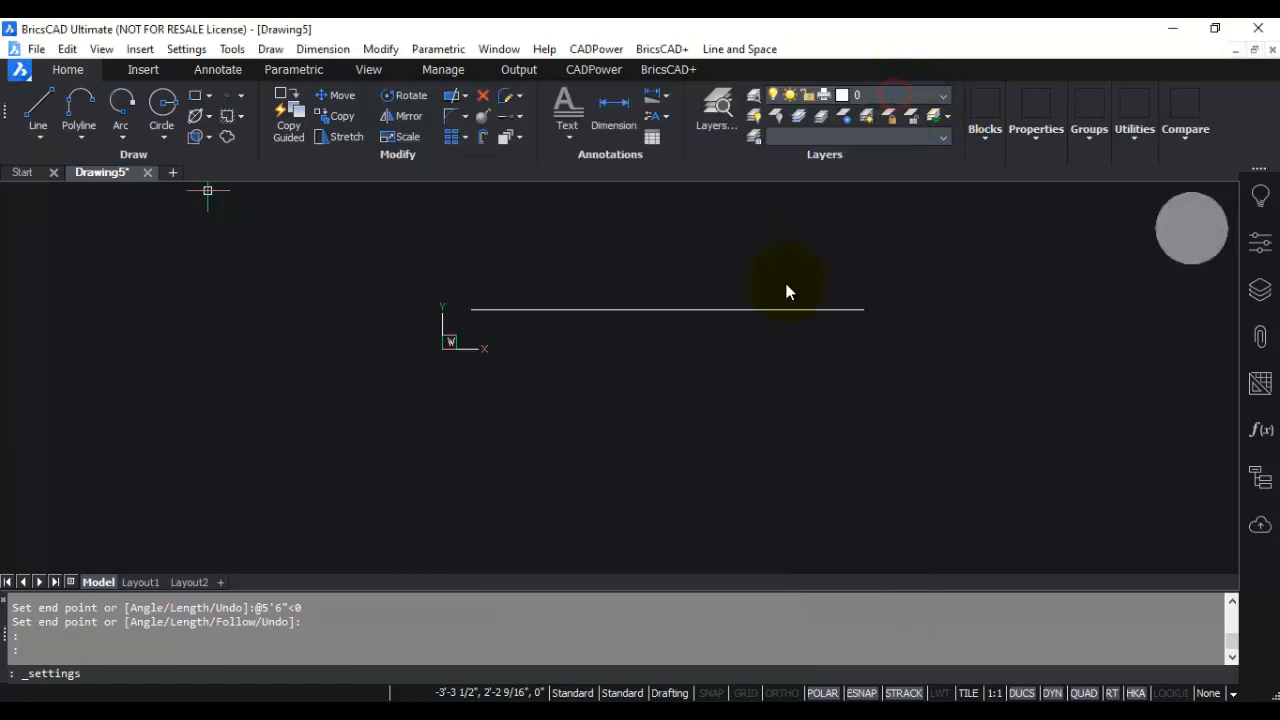
Set the overall dimension scale variable DIMSCALE to 5
text(dimscale)
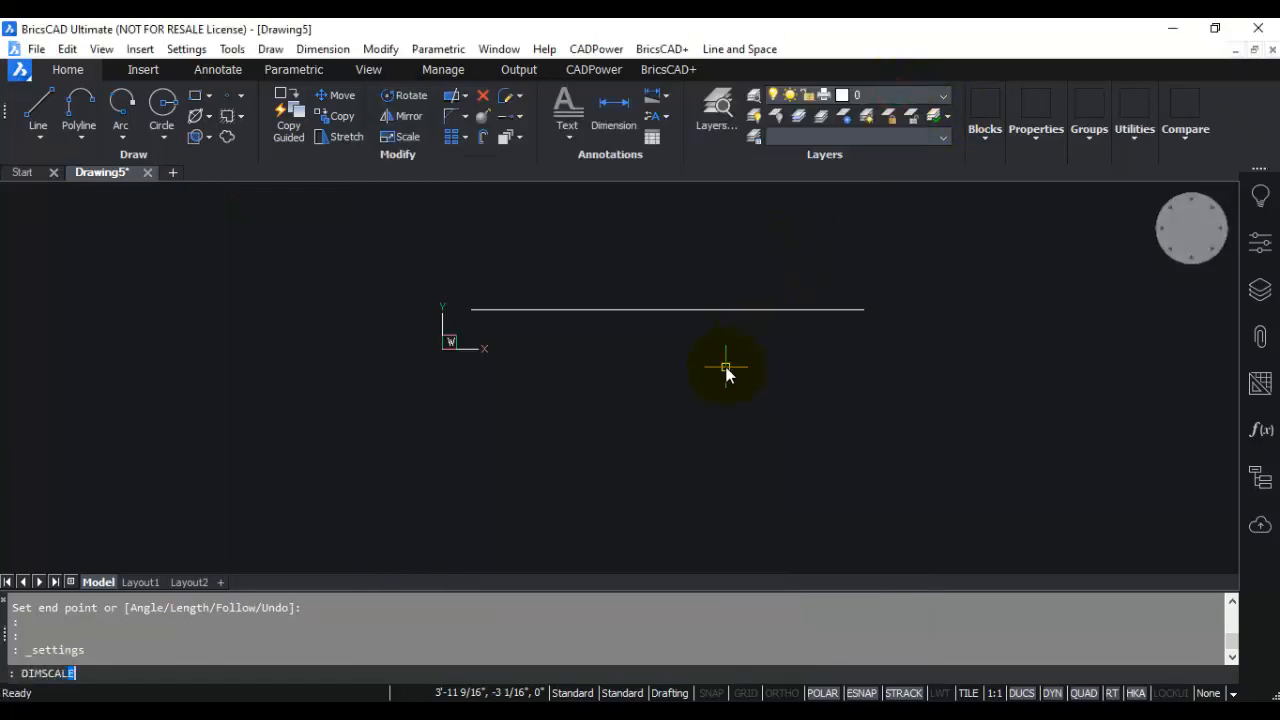
key(Return)
text(5)
key(Return)
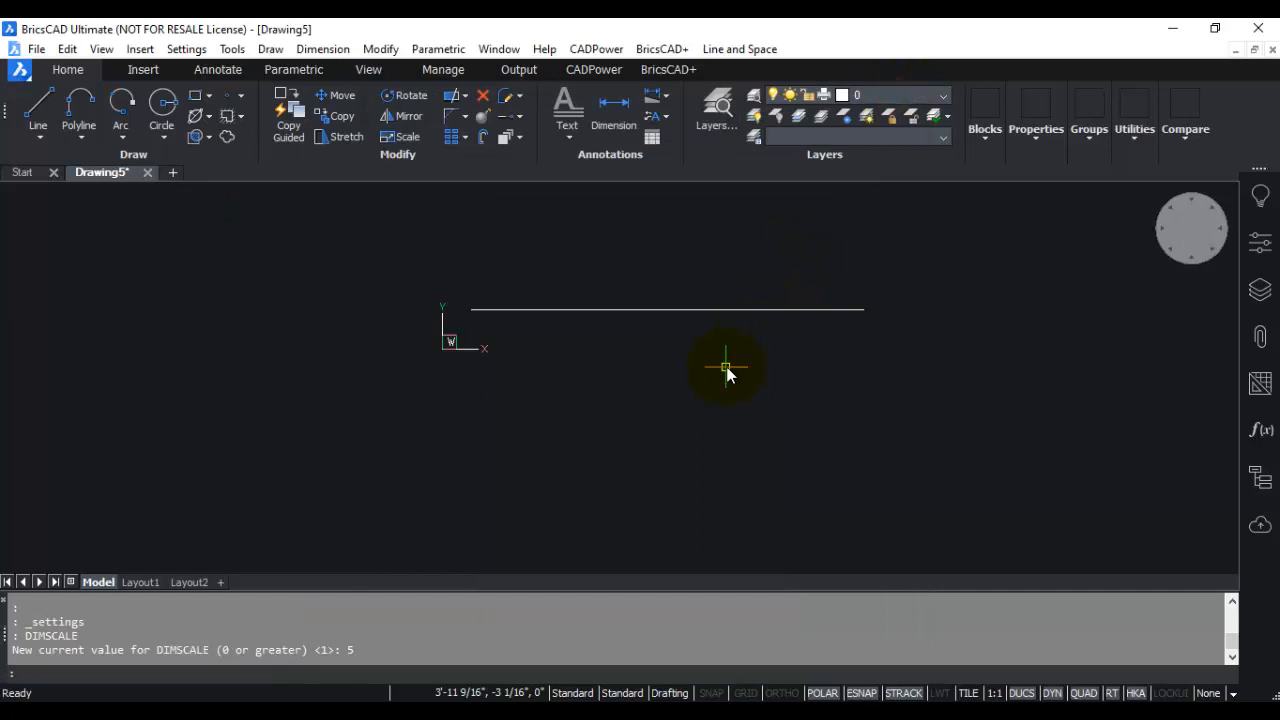
Dimension the horizontal line's length, placing the dimension line above it
text(dim)
key(Return)
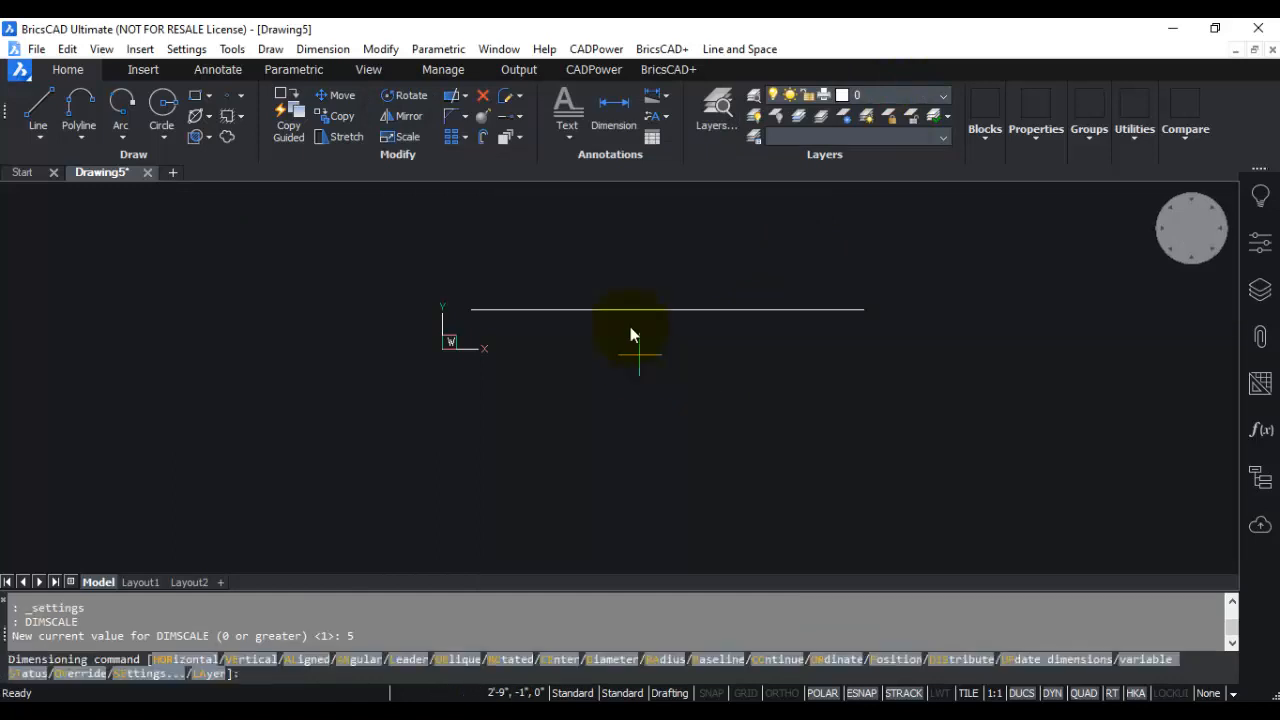
click(634, 310)
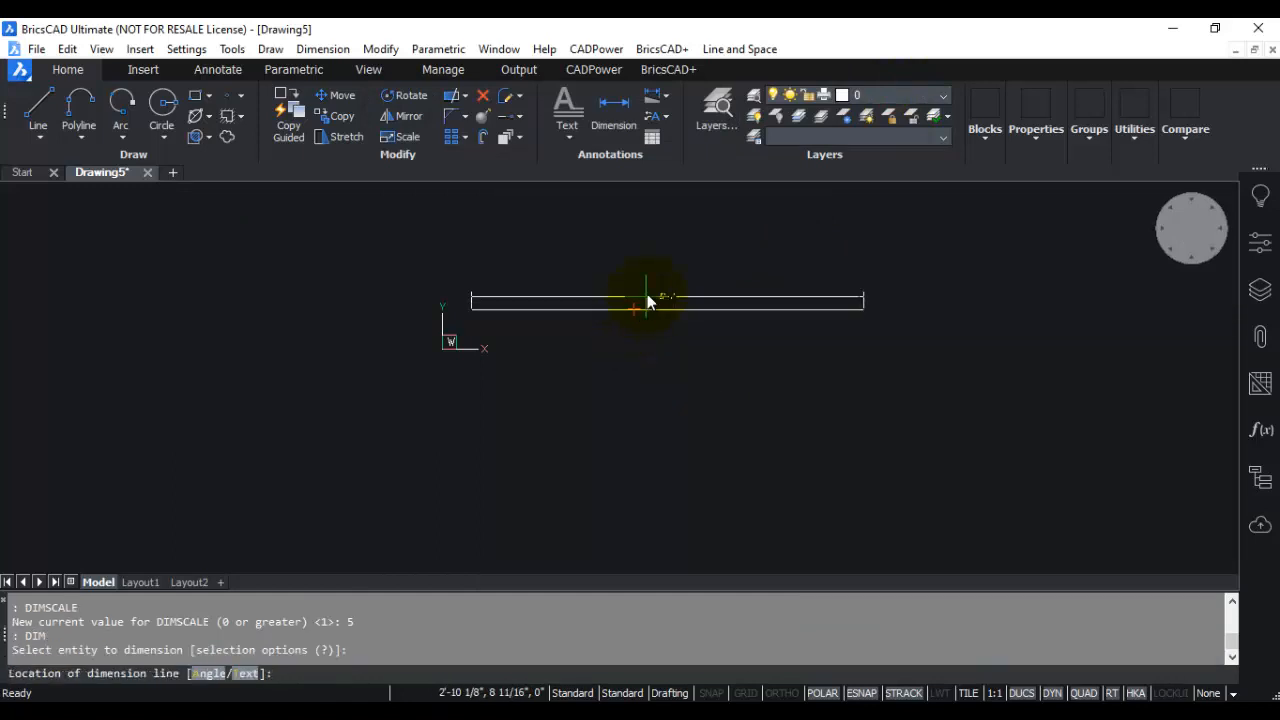
click(646, 291)
key(Escape)
scroll(669, 320, up, 5)
scroll(669, 320, down, 2)
mouse_move(671, 320)
middle_down()
mouse_move(609, 320)
mouse_move(671, 303)
mouse_move(662, 272)
mouse_move(566, 310)
middle_up()
scroll(657, 277, up, 2)
scroll(630, 312, down, 2)
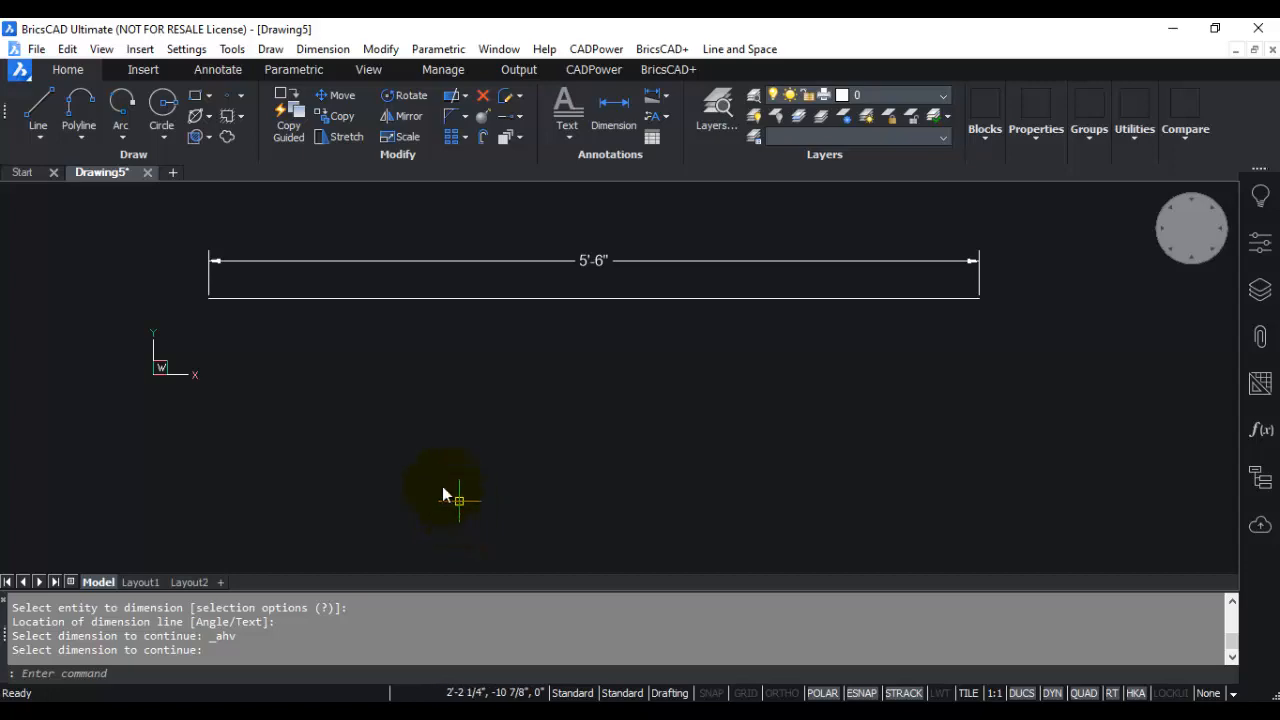
Add an inch mark (") as the primary units dimension suffix of the Standard dimension style
click(232, 49)
mouse_move(386, 54)
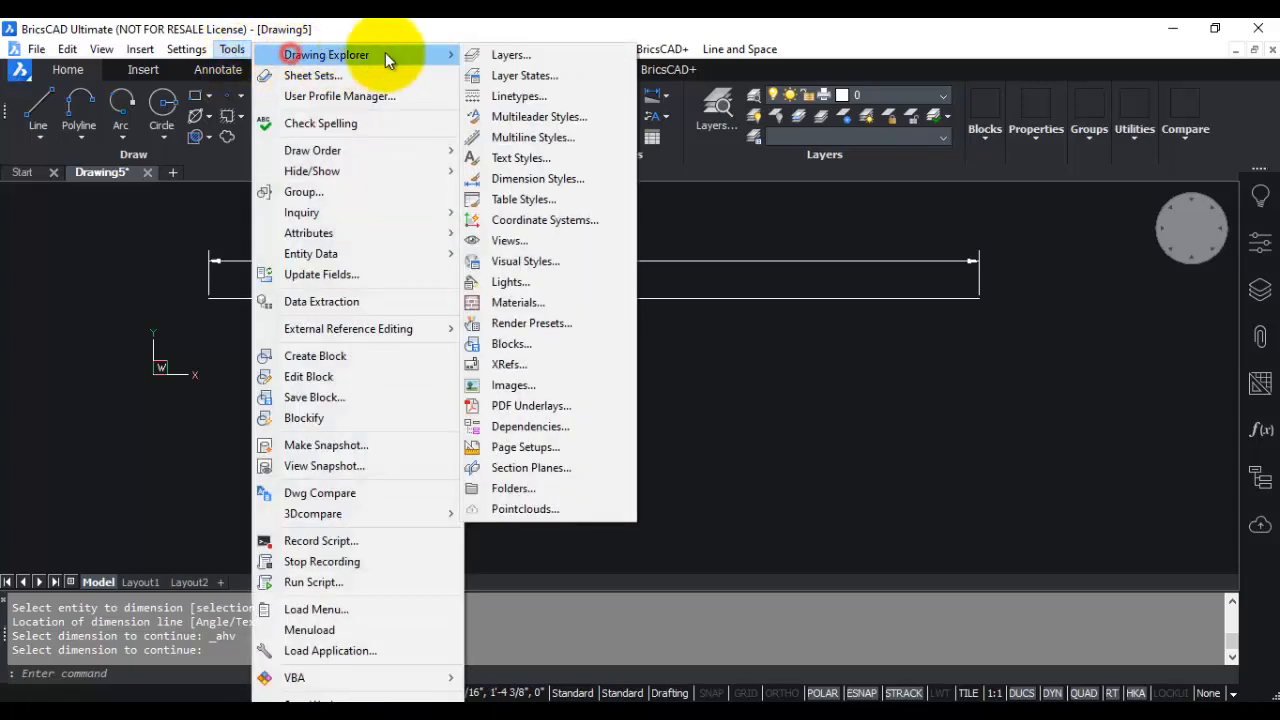
click(506, 181)
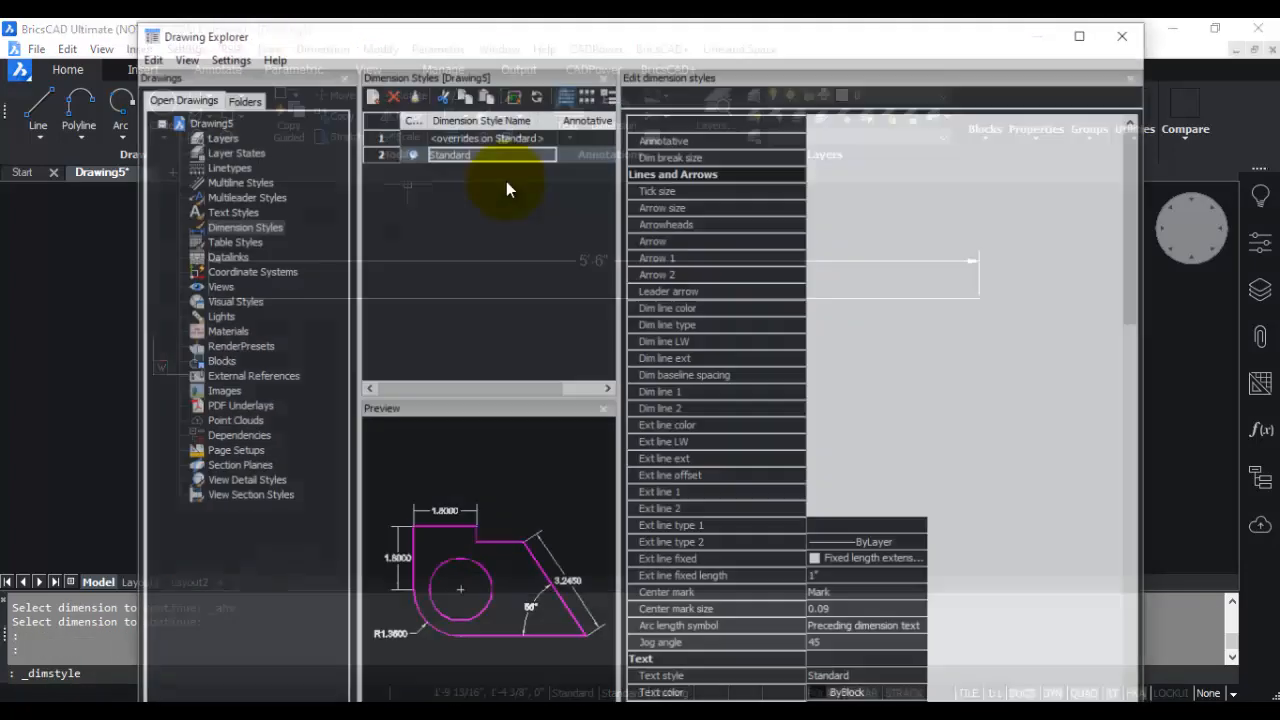
click(441, 153)
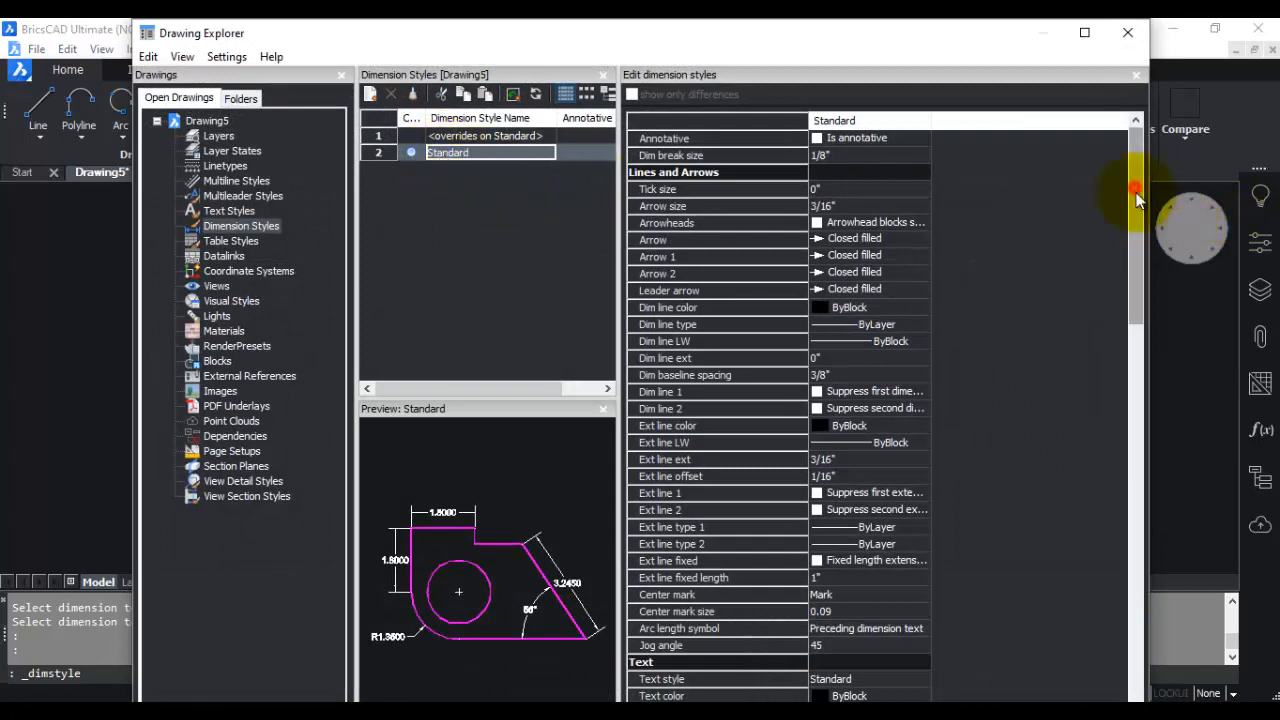
drag(1134, 194, 1133, 472)
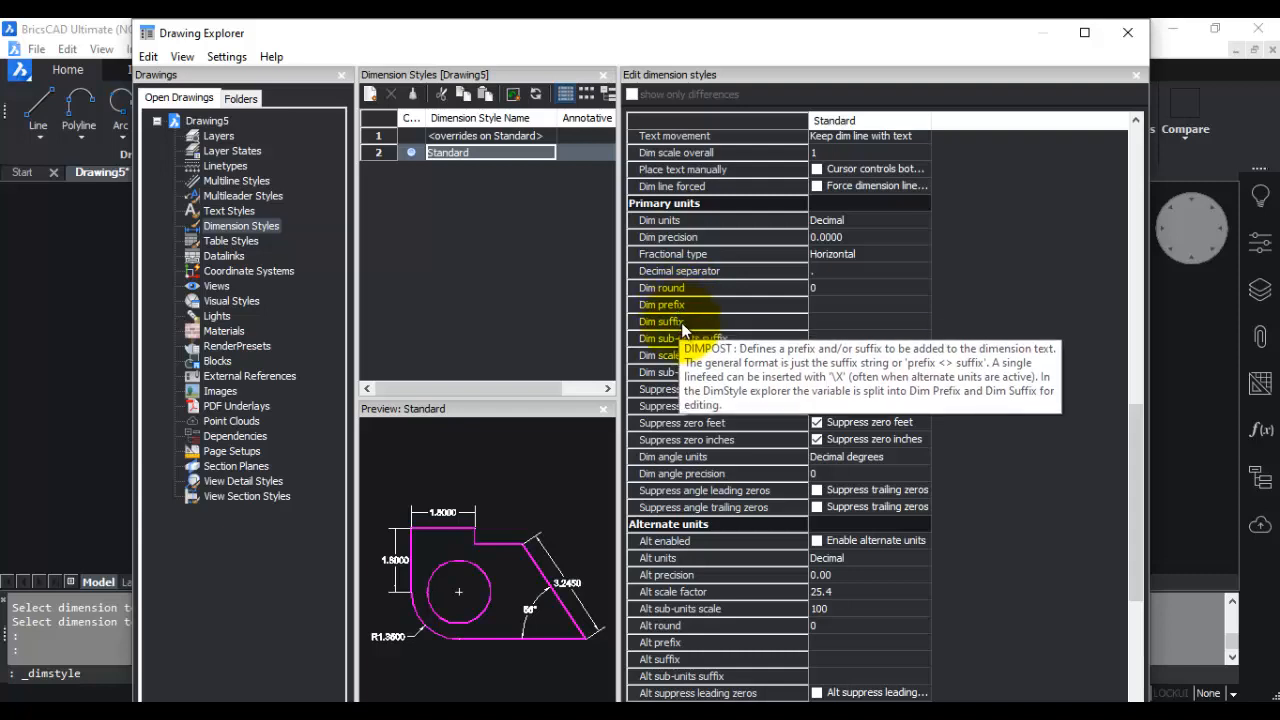
click(828, 322)
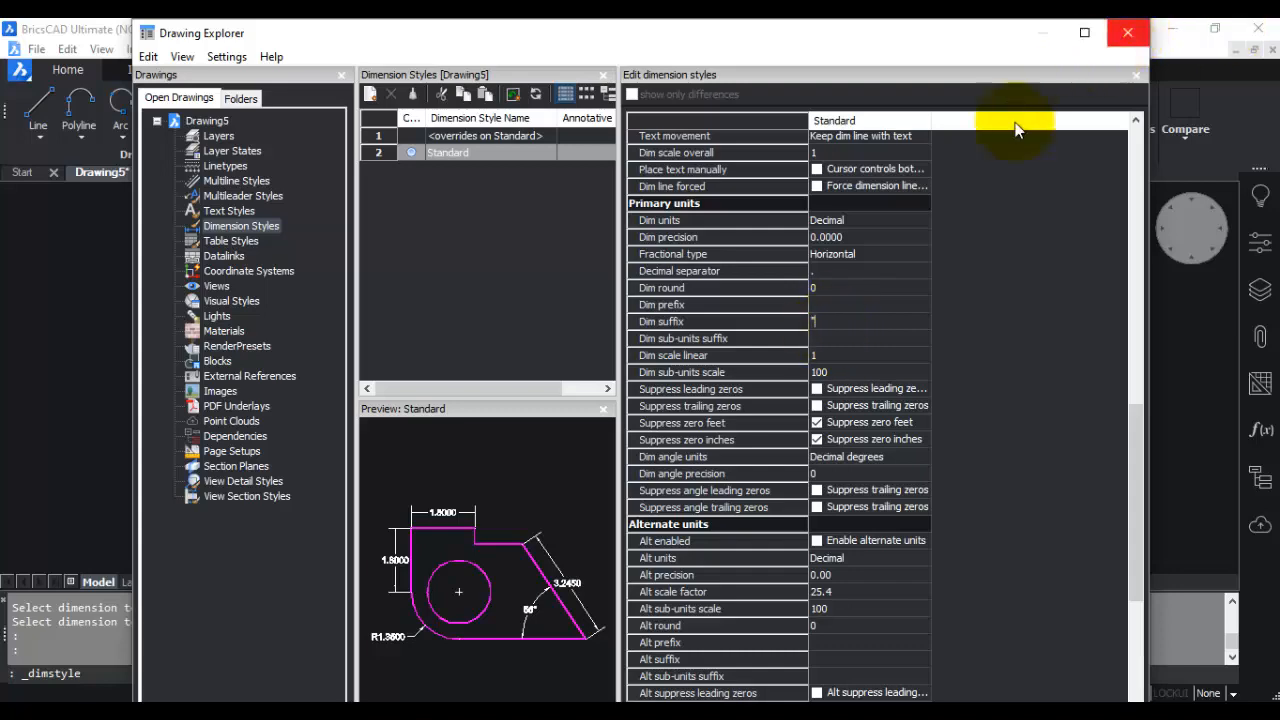
click(1128, 37)
Change the drawing's primary dimension units to Decimal in the dimension settings
click(197, 51)
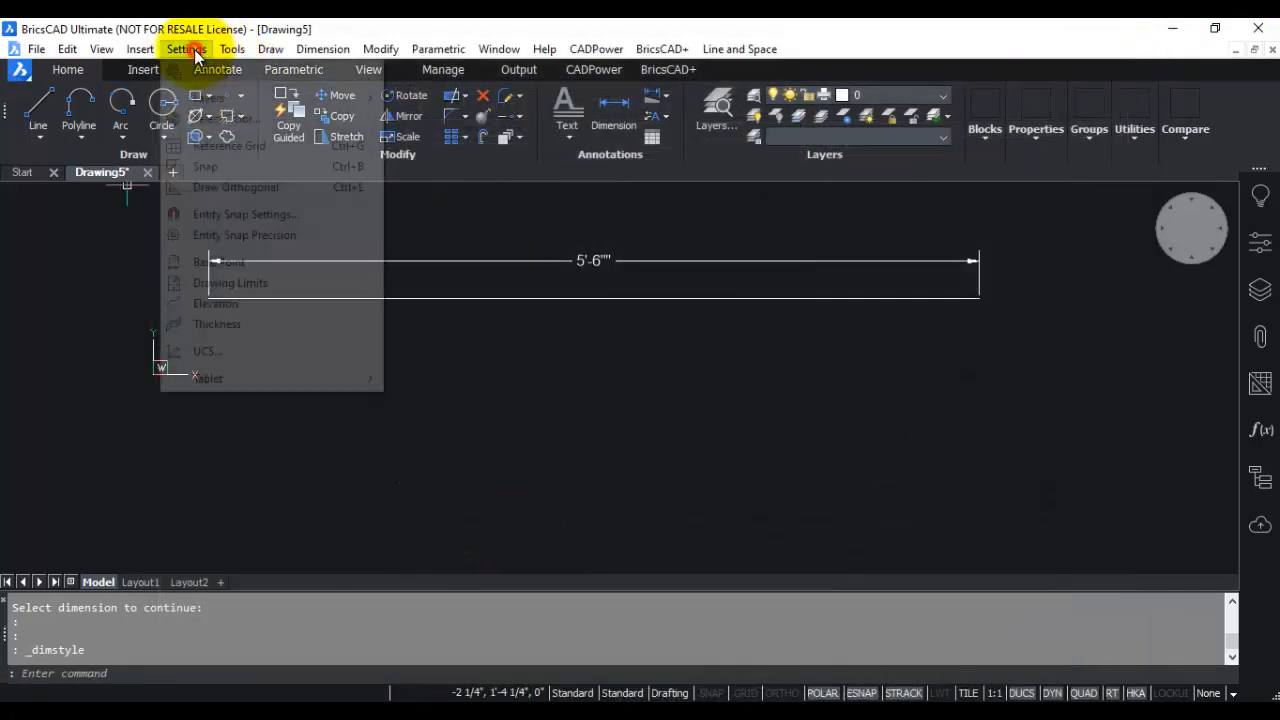
click(198, 77)
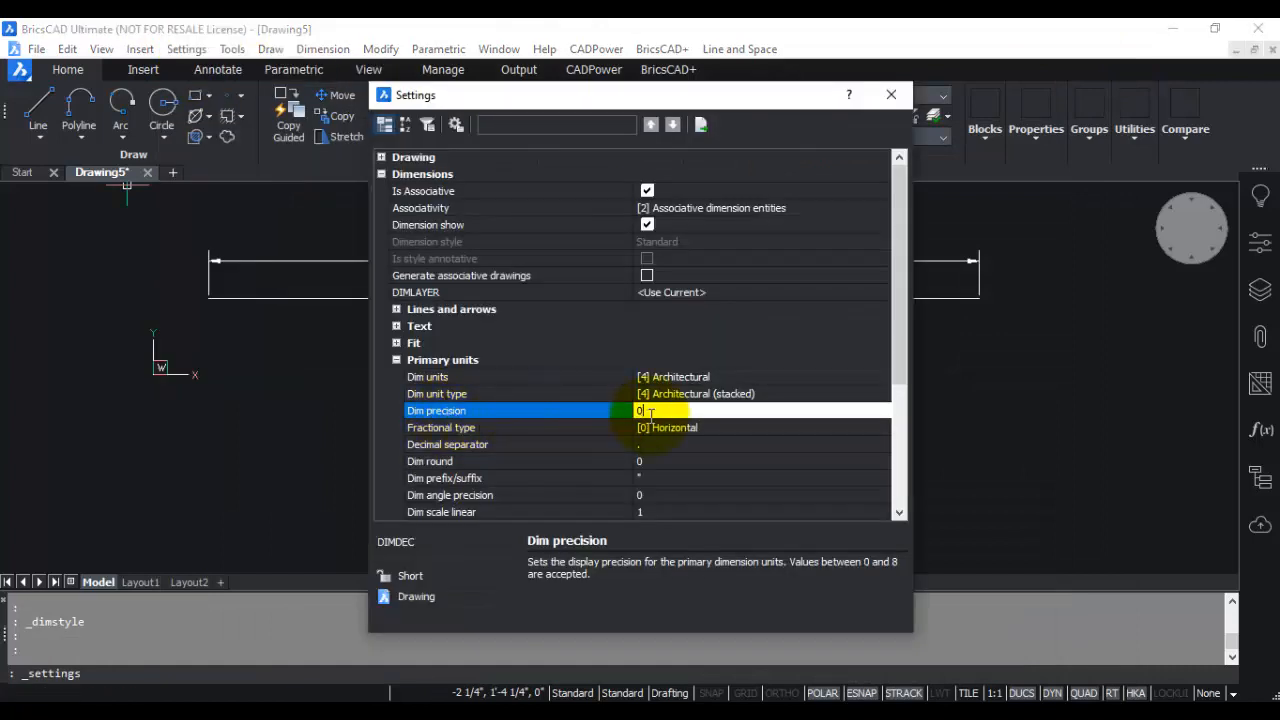
click(690, 376)
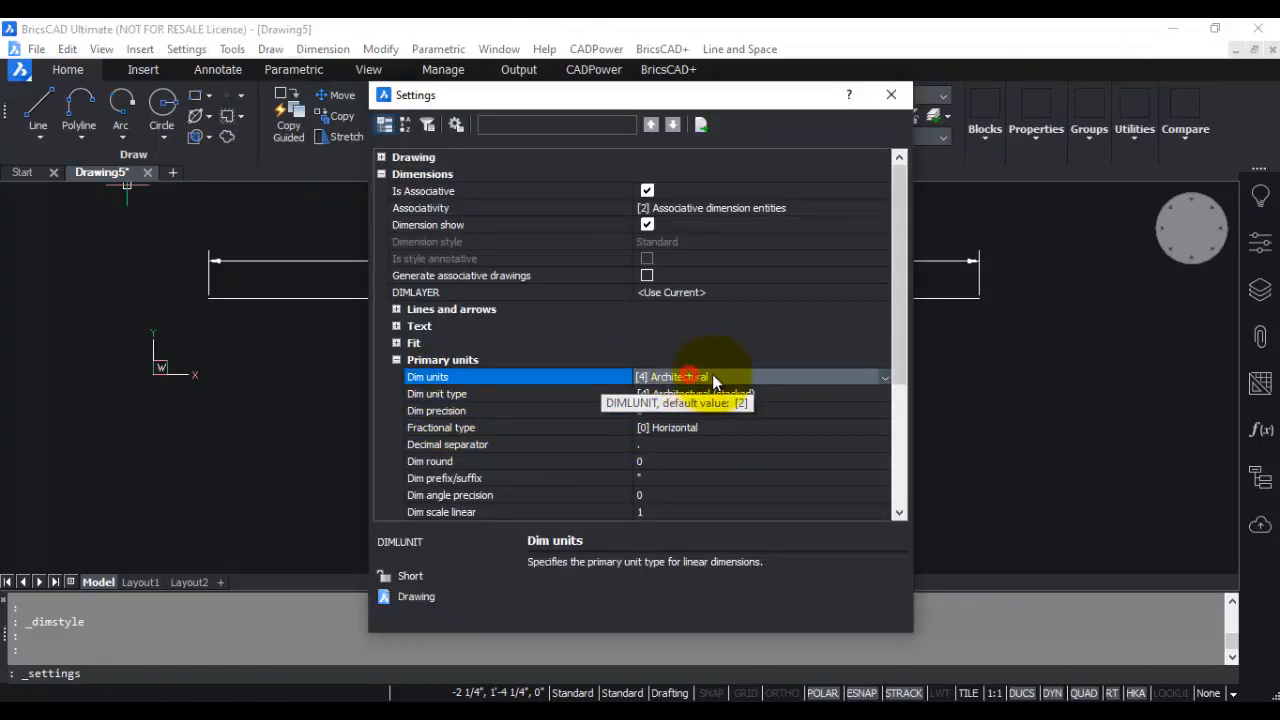
click(882, 379)
click(670, 415)
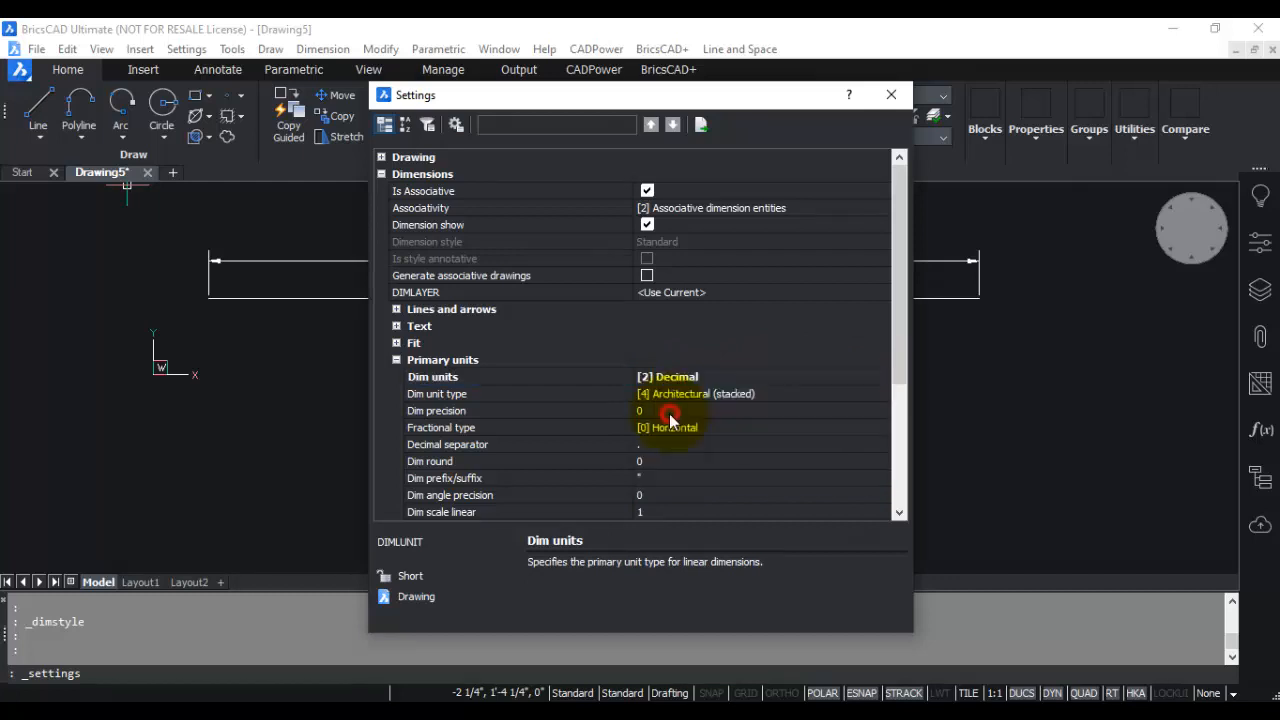
click(884, 379)
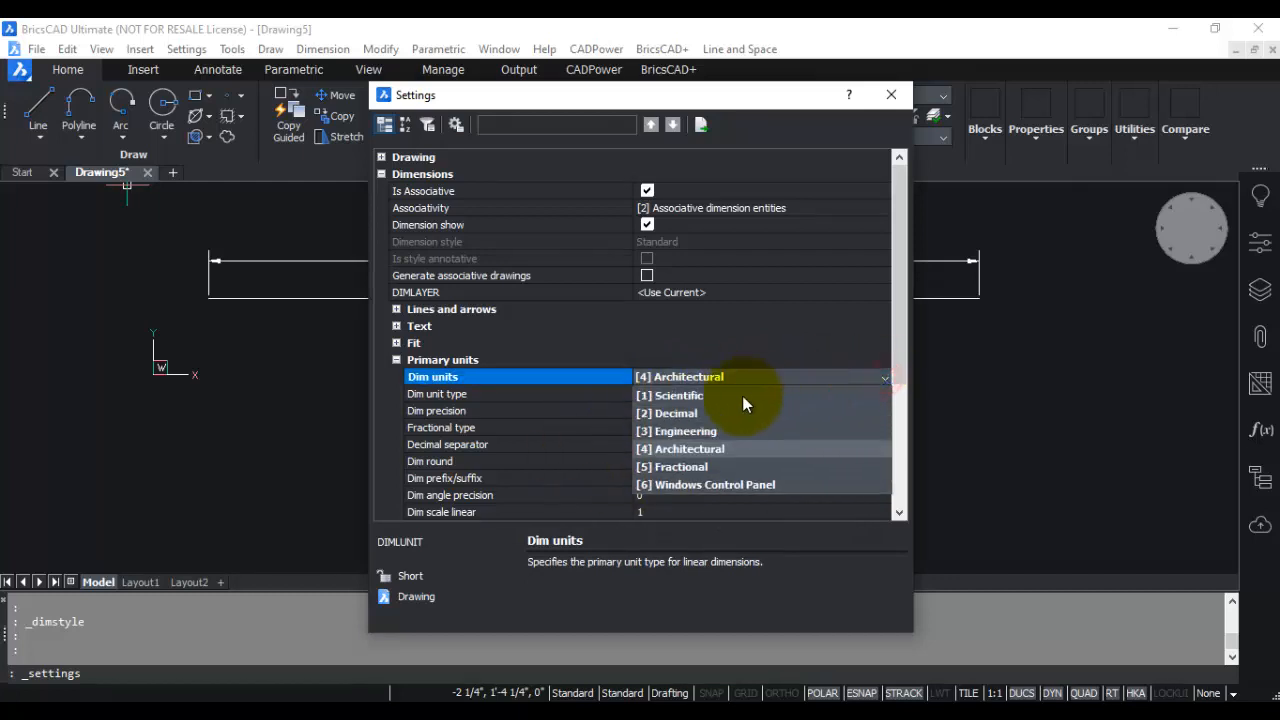
click(675, 414)
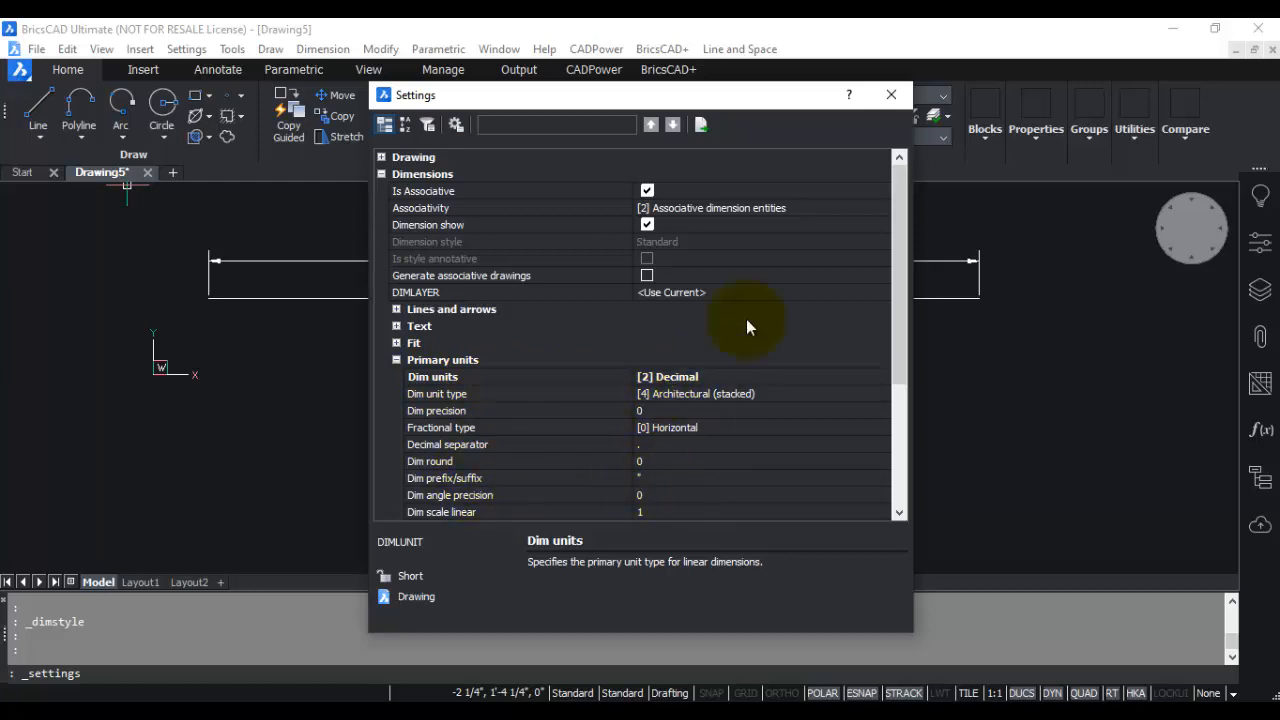
click(891, 95)
Dimension the horizontal line's length again, placing the second dimension line below it
text(DIM)
key(Return)
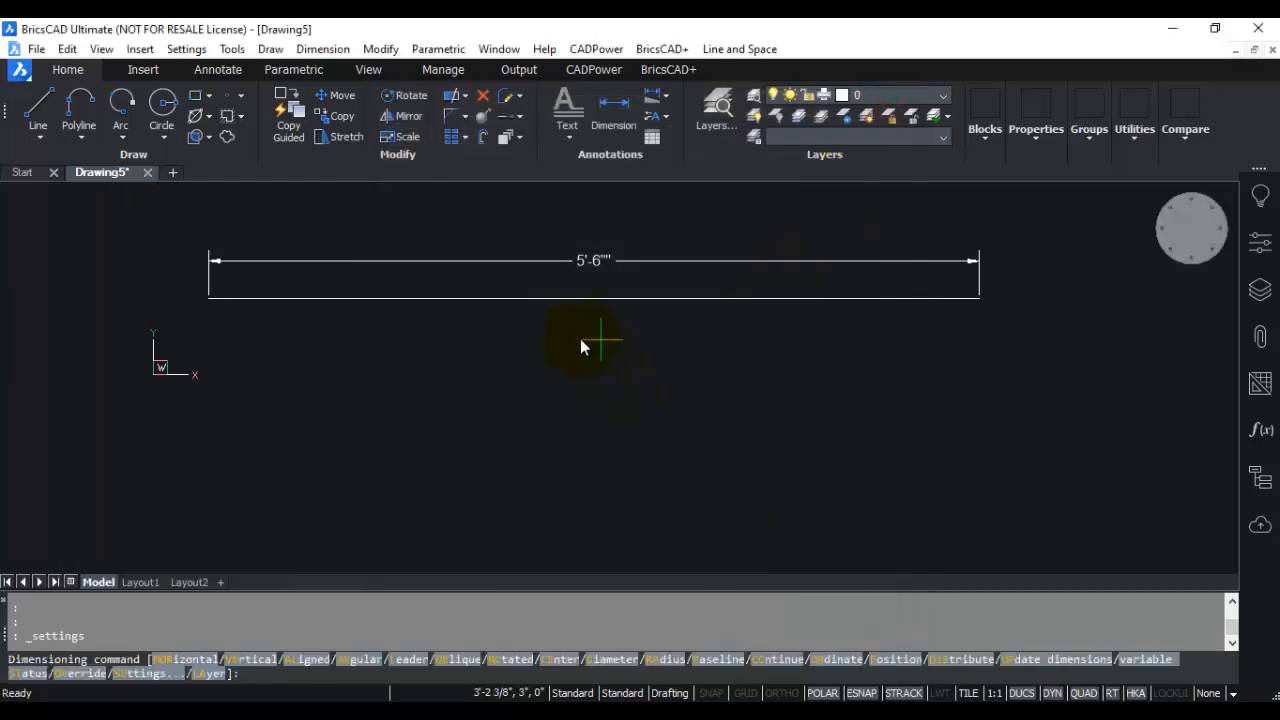
key(Return)
click(563, 299)
click(575, 329)
scroll(581, 356, up, 2)
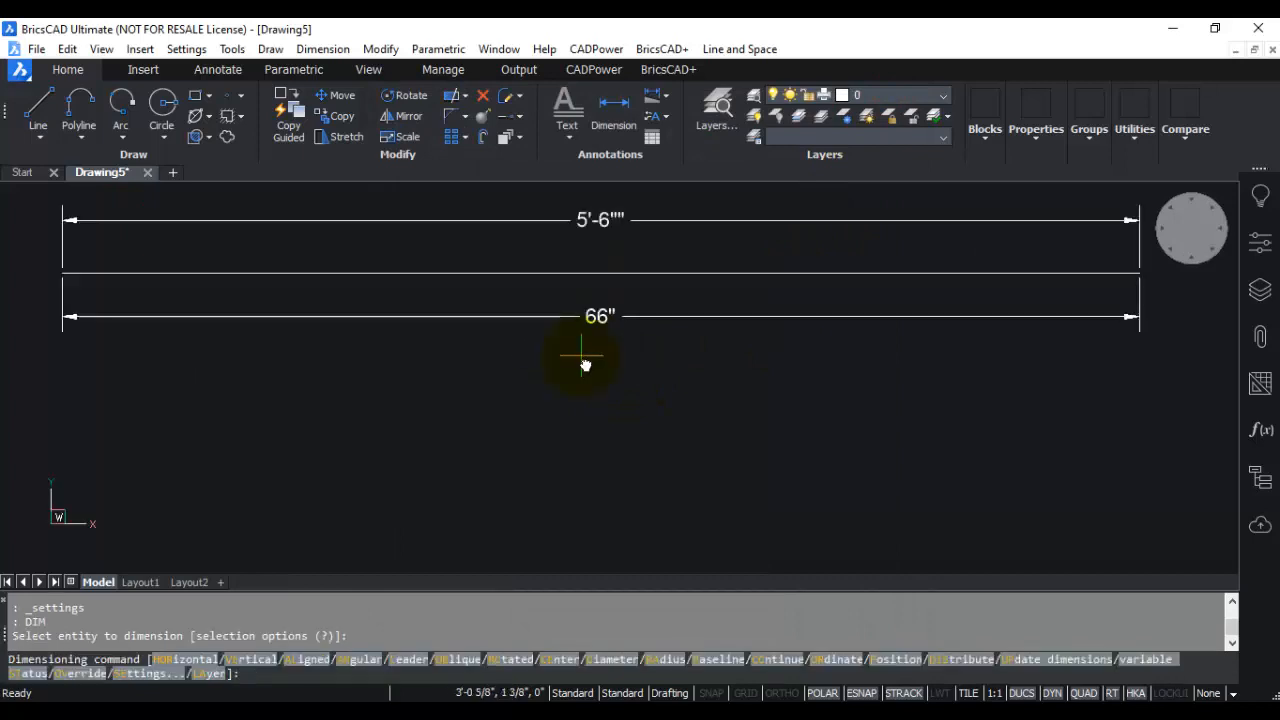
middle_drag(585, 365, 566, 430)
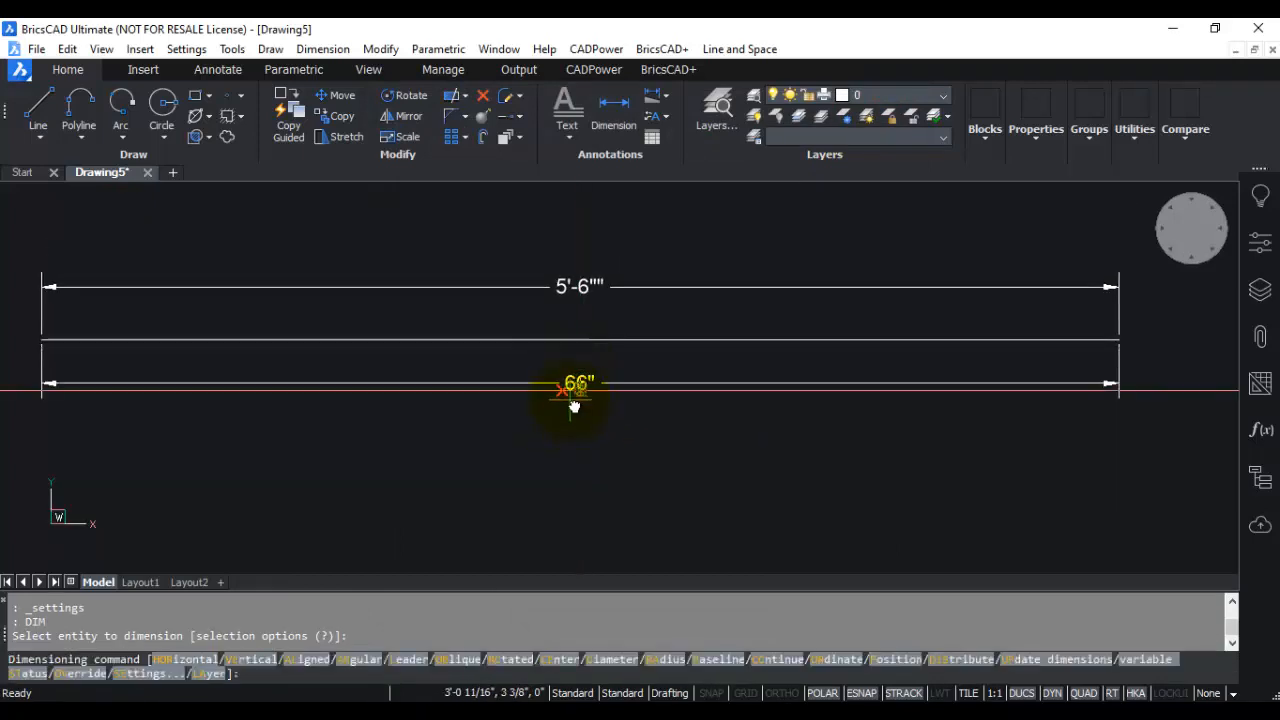
key(Escape)
key(Escape)
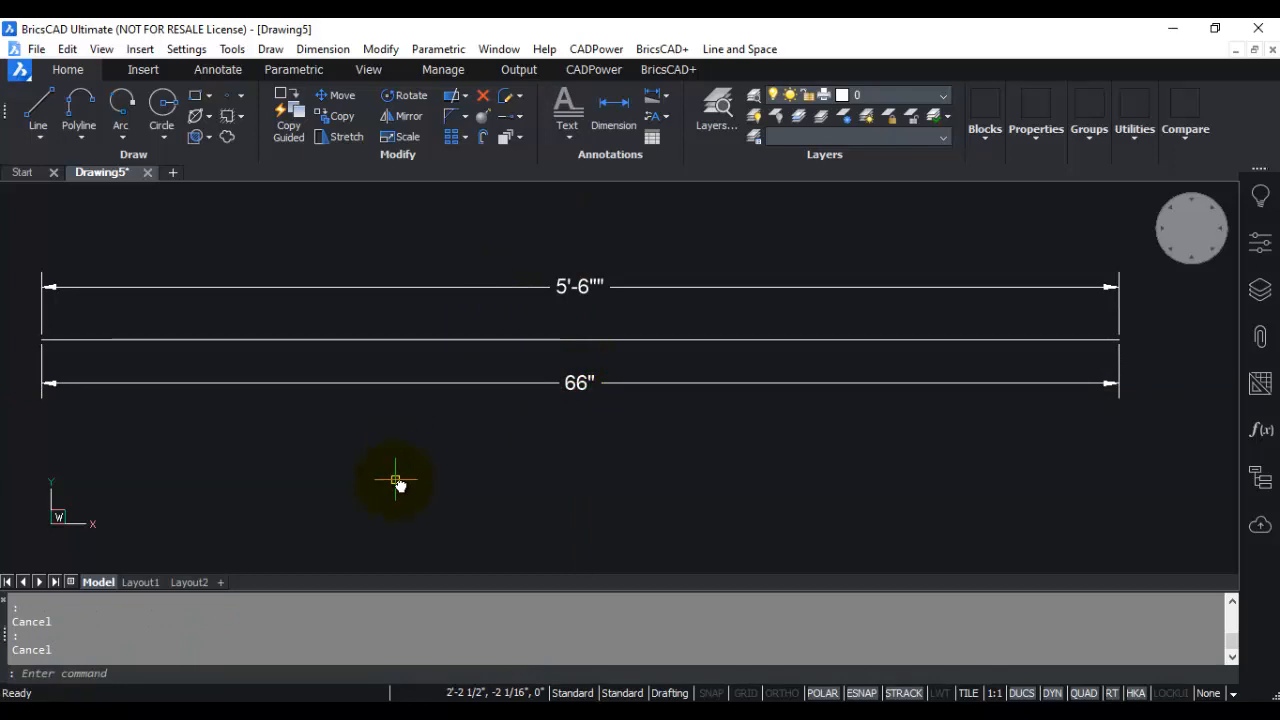
click(571, 290)
scroll(573, 291, up, 3)
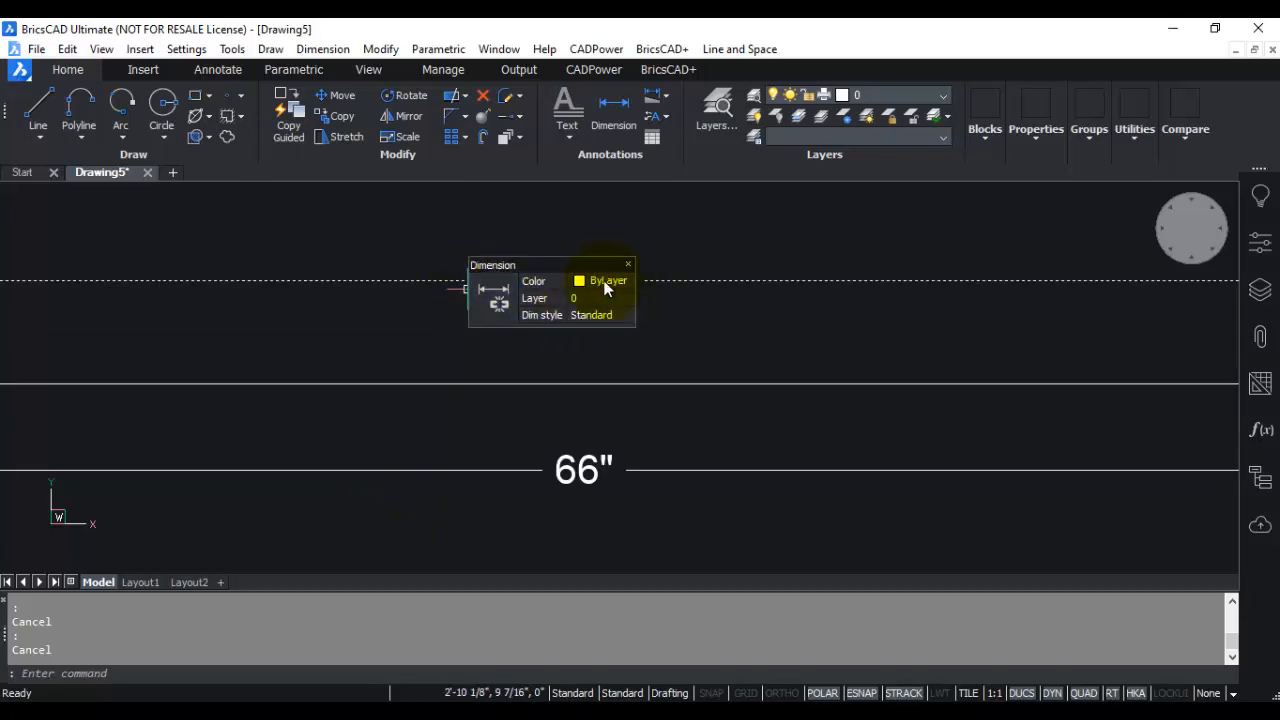
key(Escape)
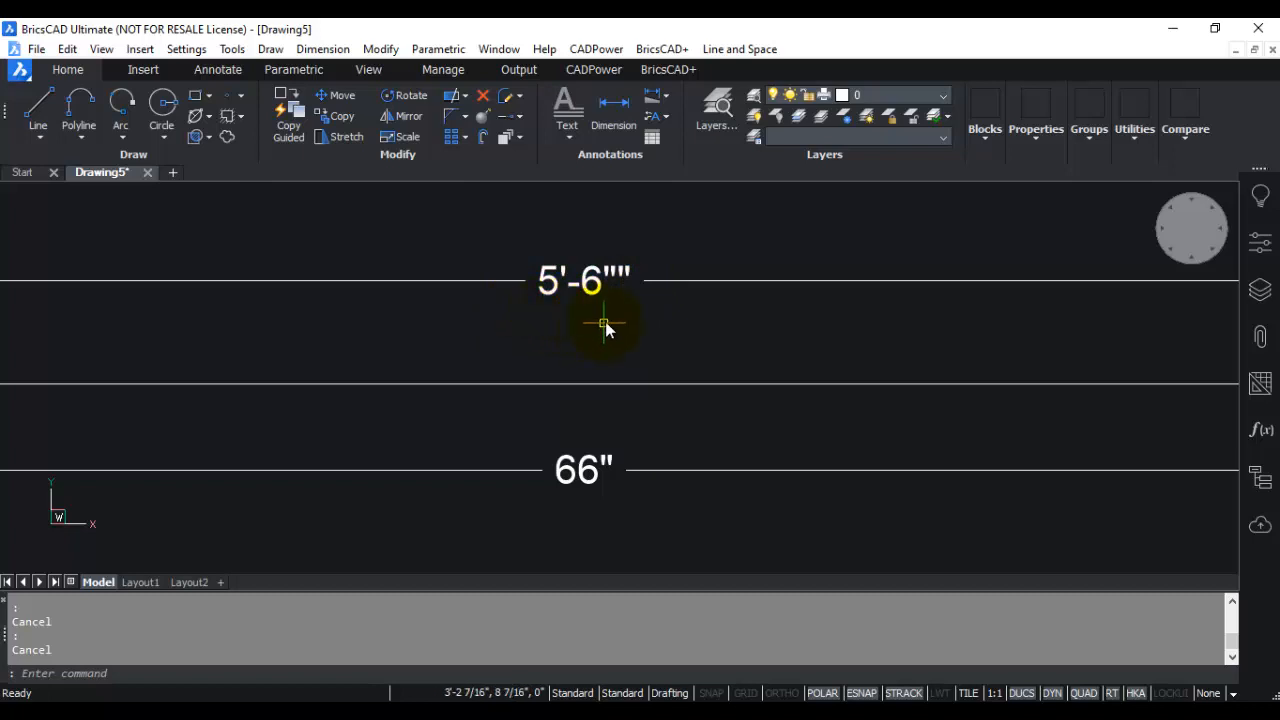
click(624, 282)
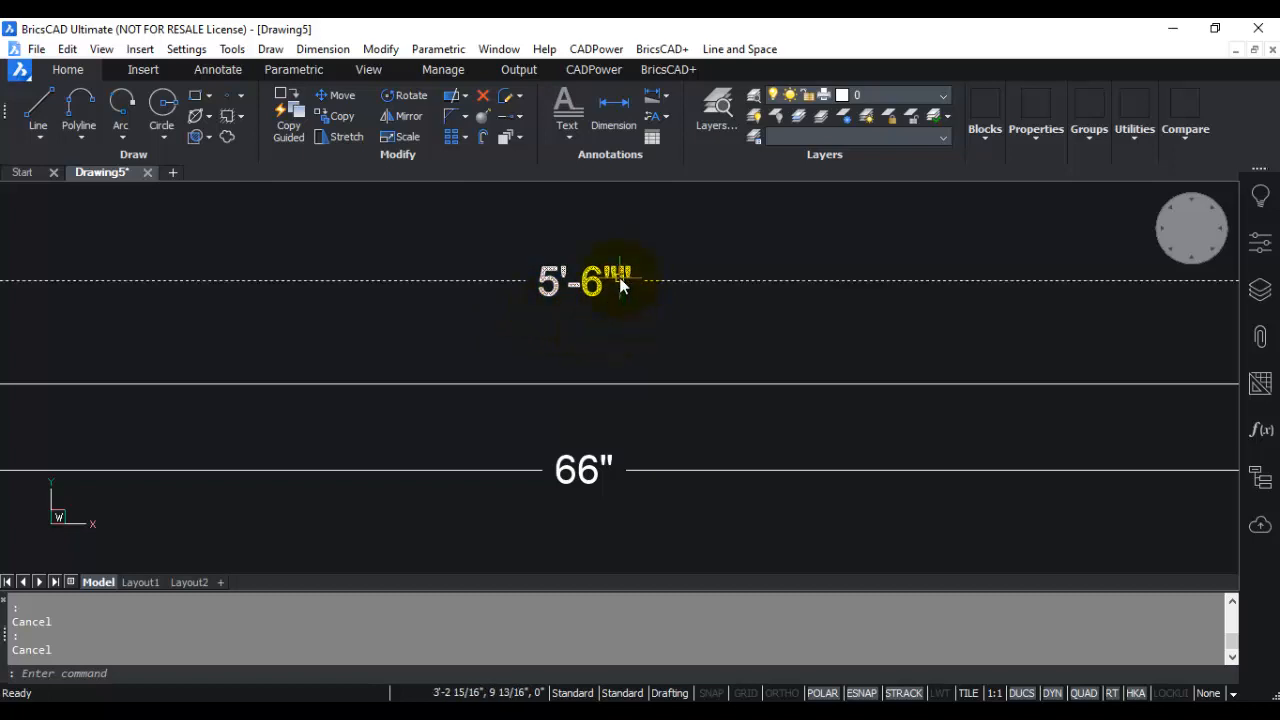
key(Escape)
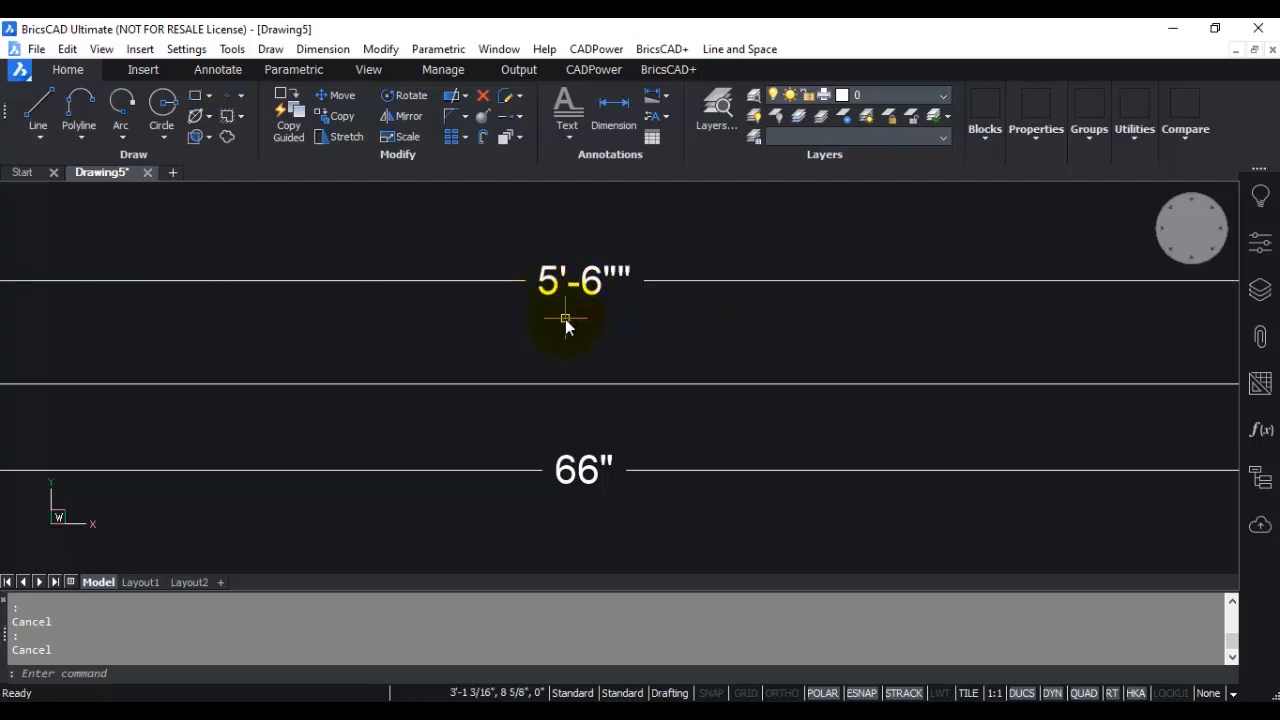
Clear the inch-mark suffix from the primary units of the Standard dimension style
click(230, 50)
mouse_move(300, 54)
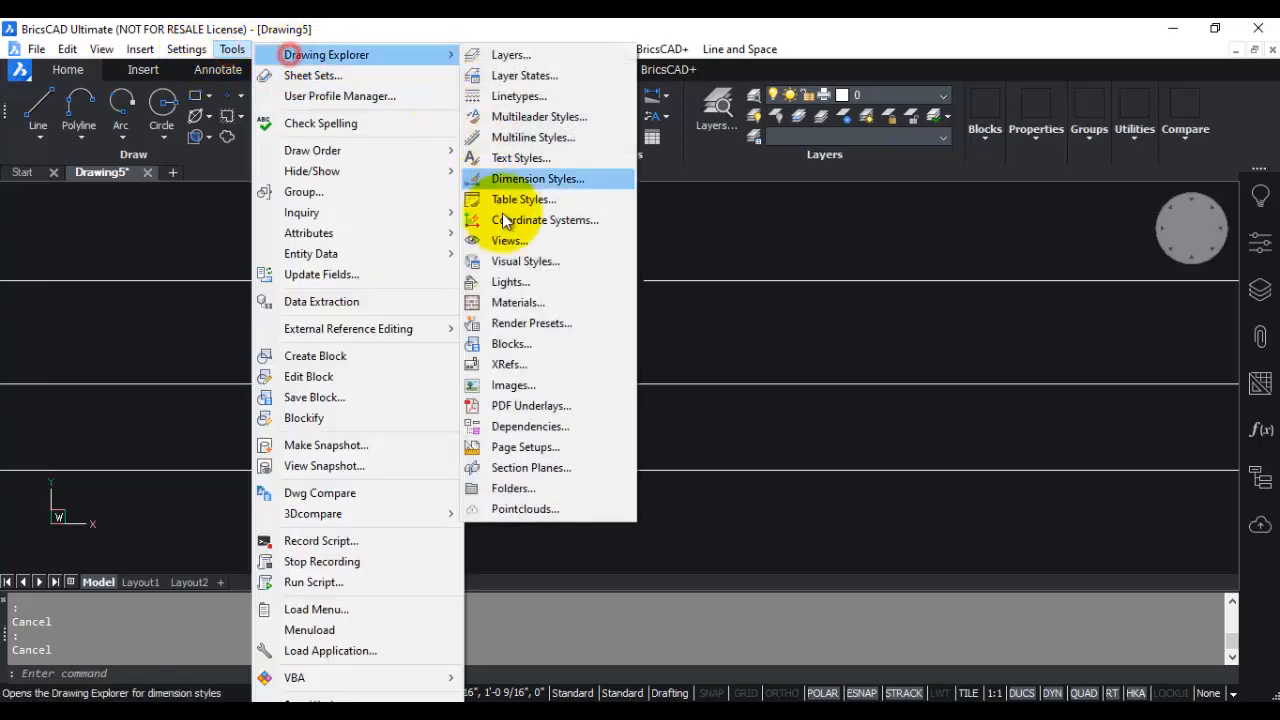
click(526, 178)
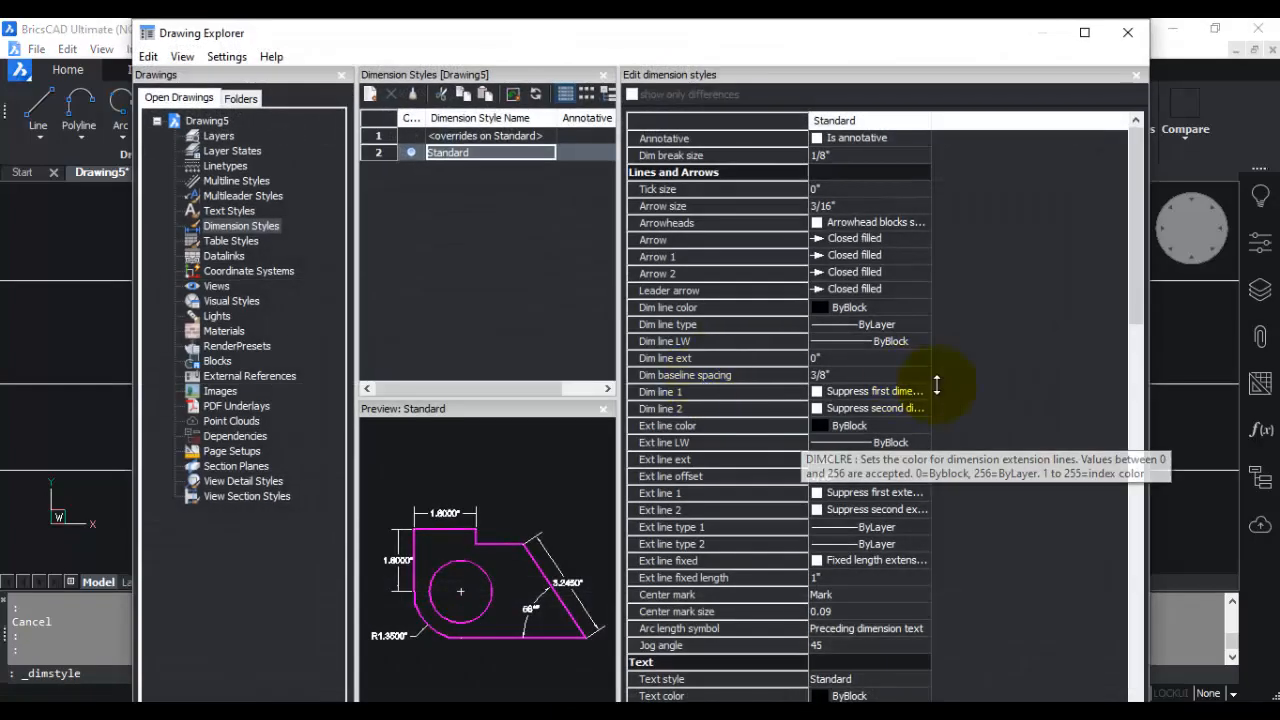
drag(1140, 283, 1165, 545)
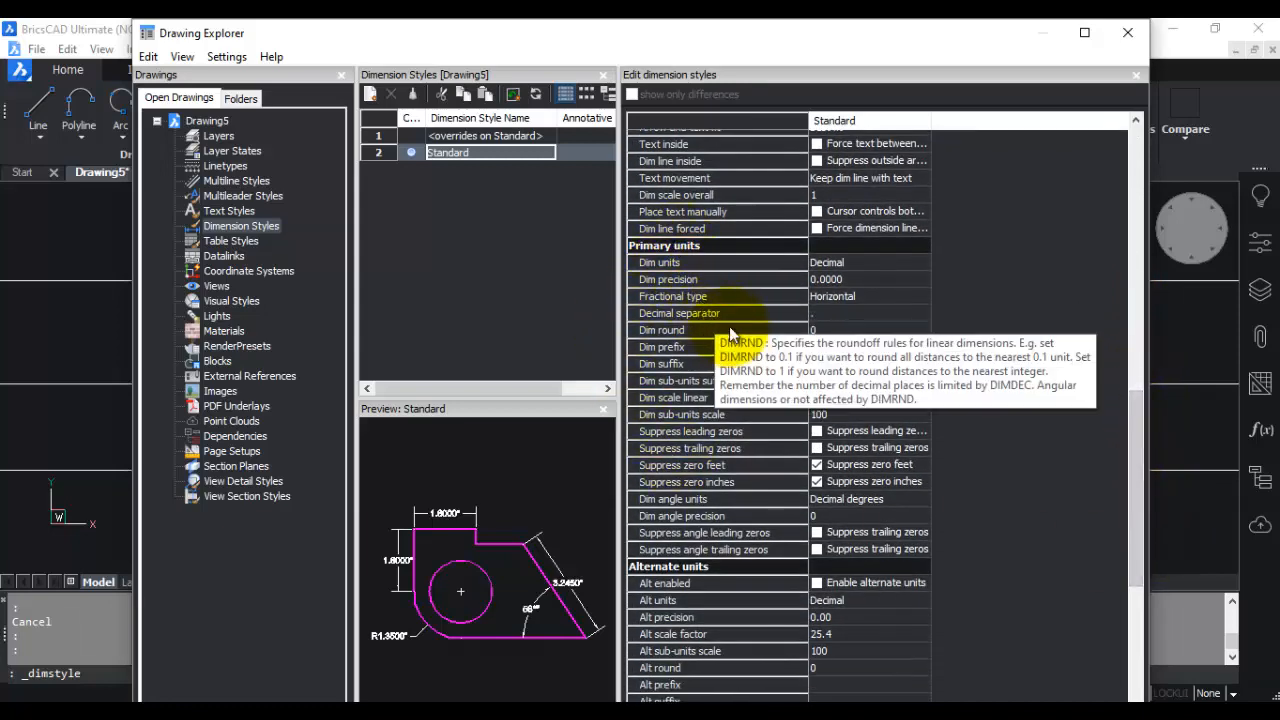
click(832, 366)
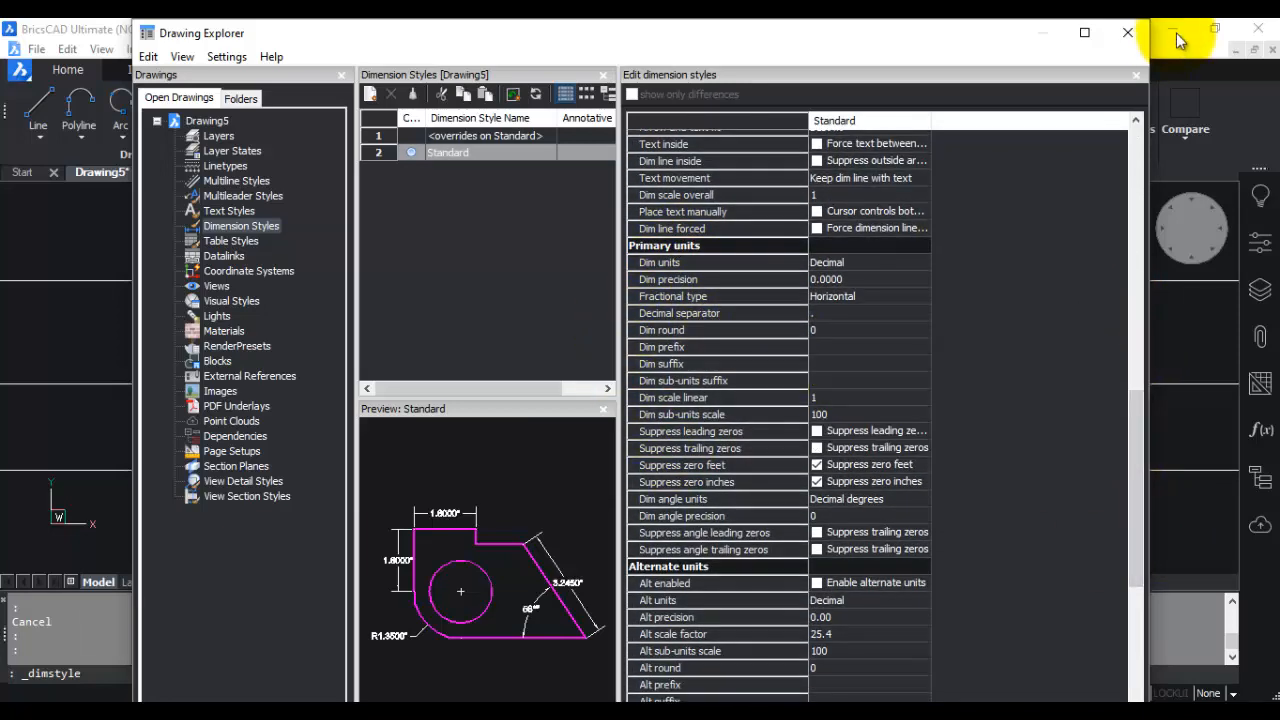
click(1128, 32)
scroll(552, 397, down, 3)
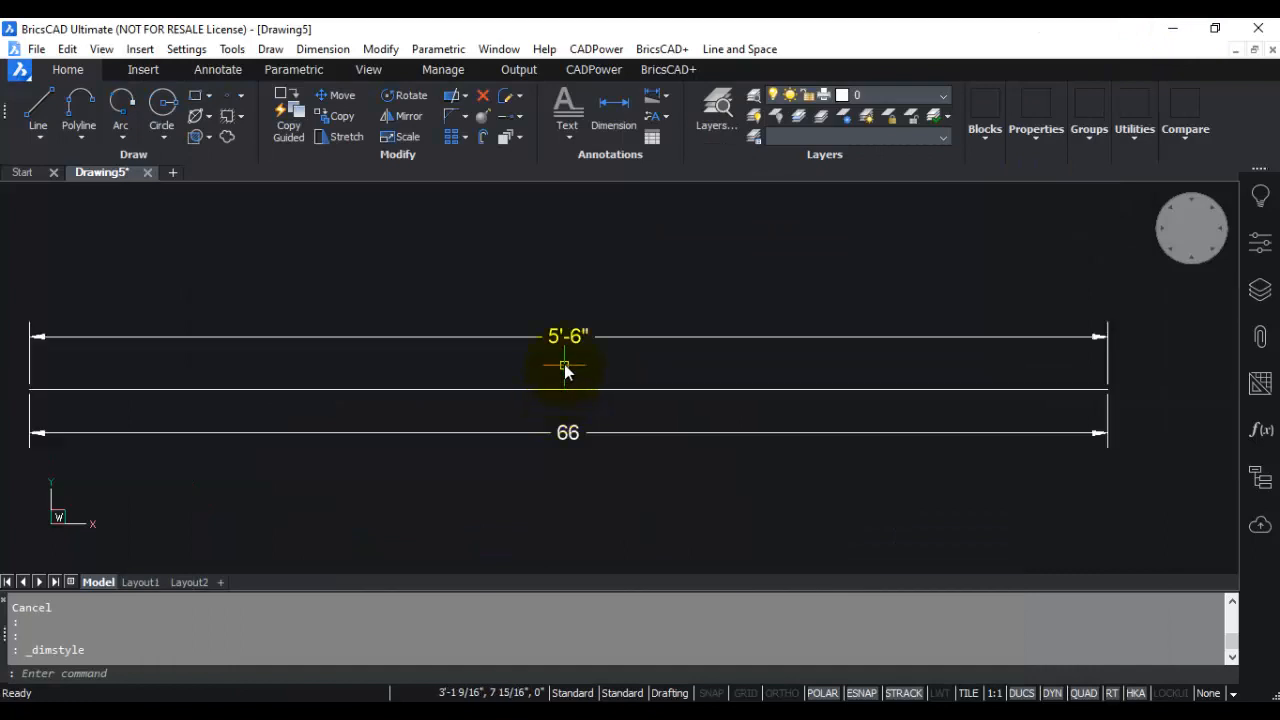
Set the DIMPOST system variable to an inch mark (") as the dimension suffix
click(90, 673)
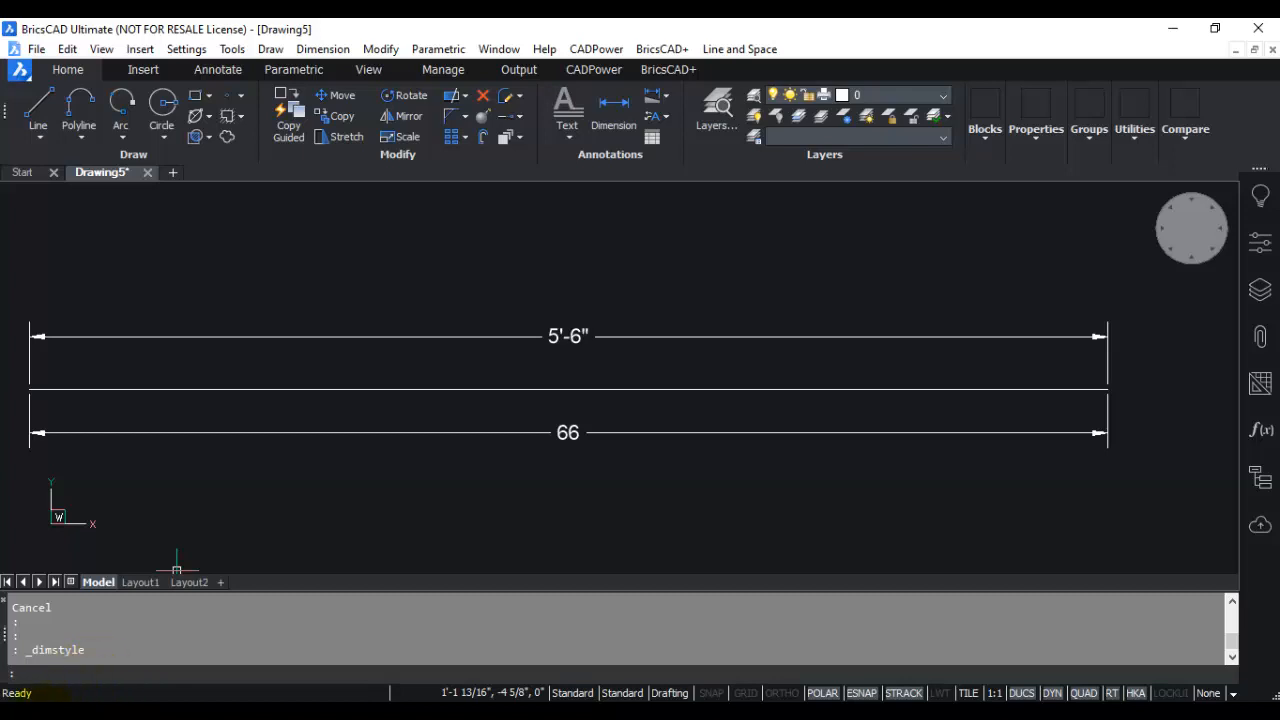
click(66, 675)
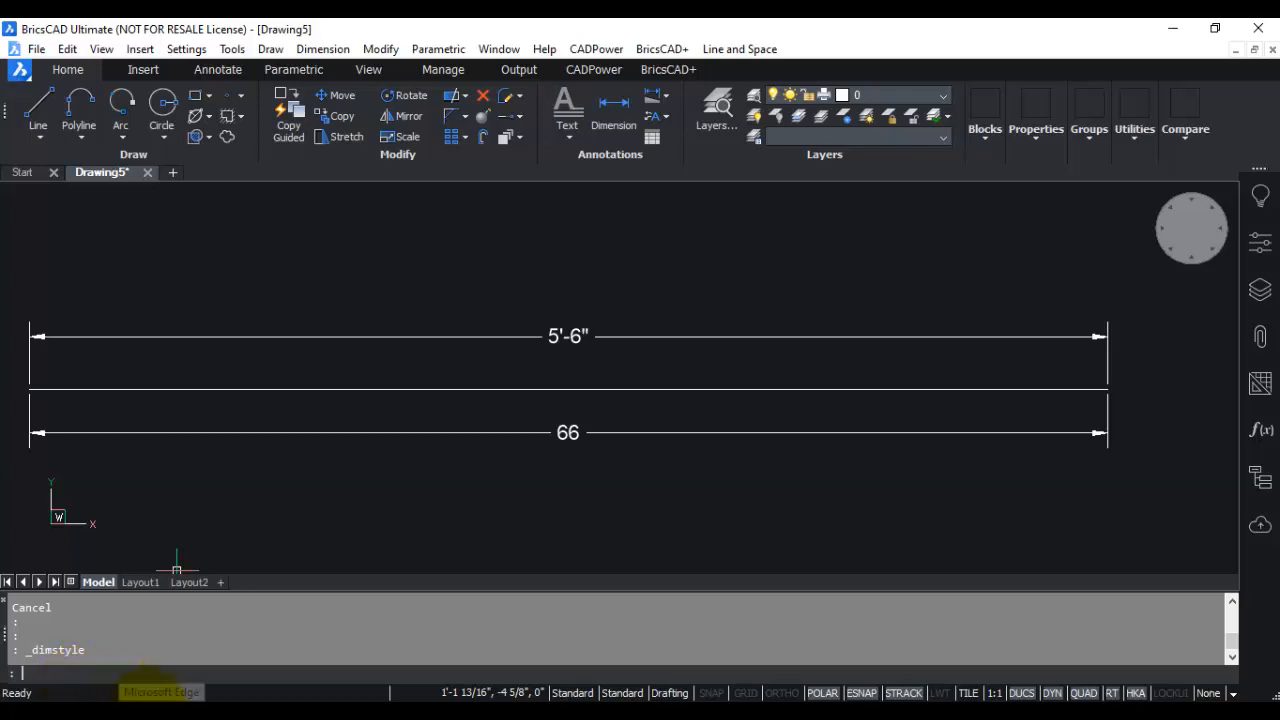
text(DIMPOST)
key(Return)
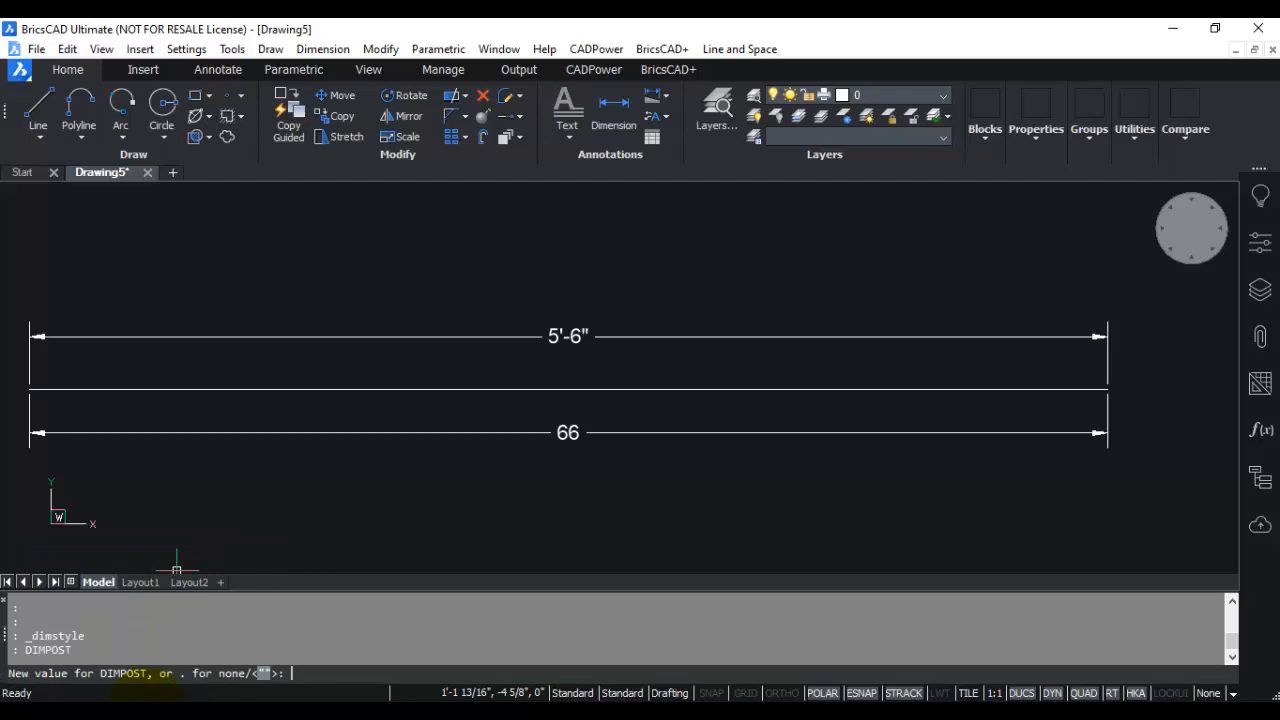
text(")
key(Return)
text(DIMDEC)
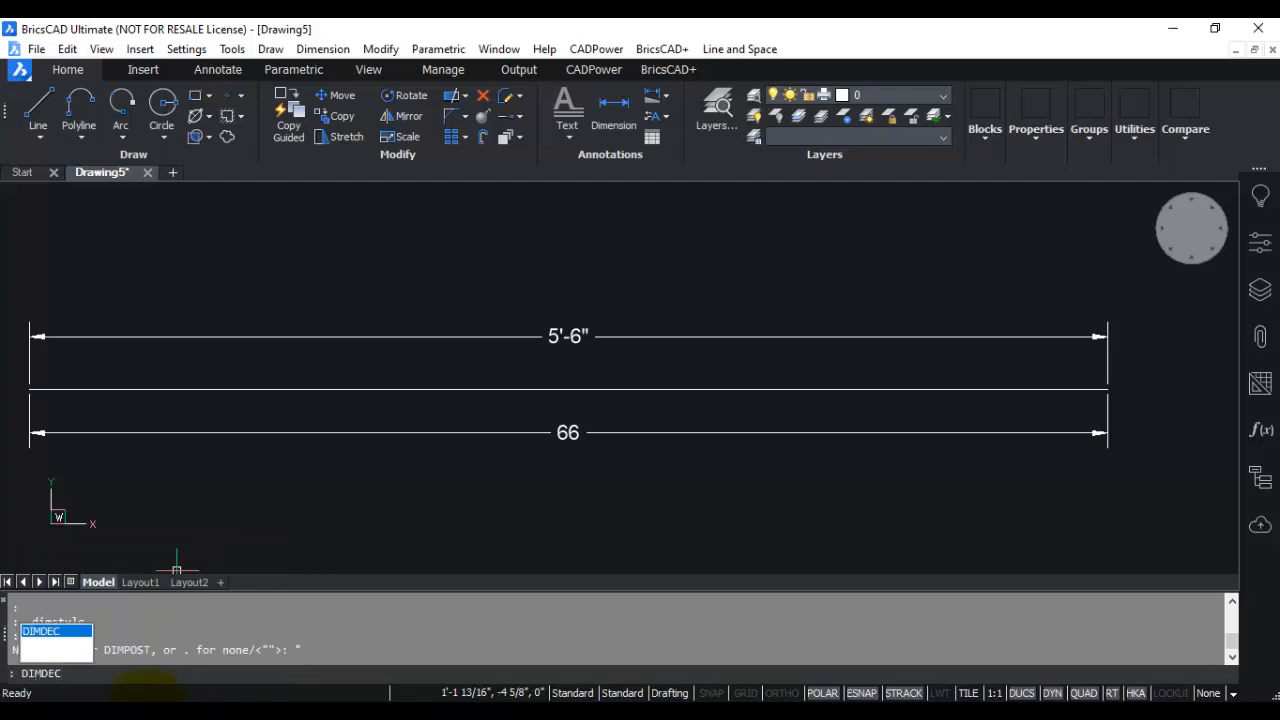
key(Return)
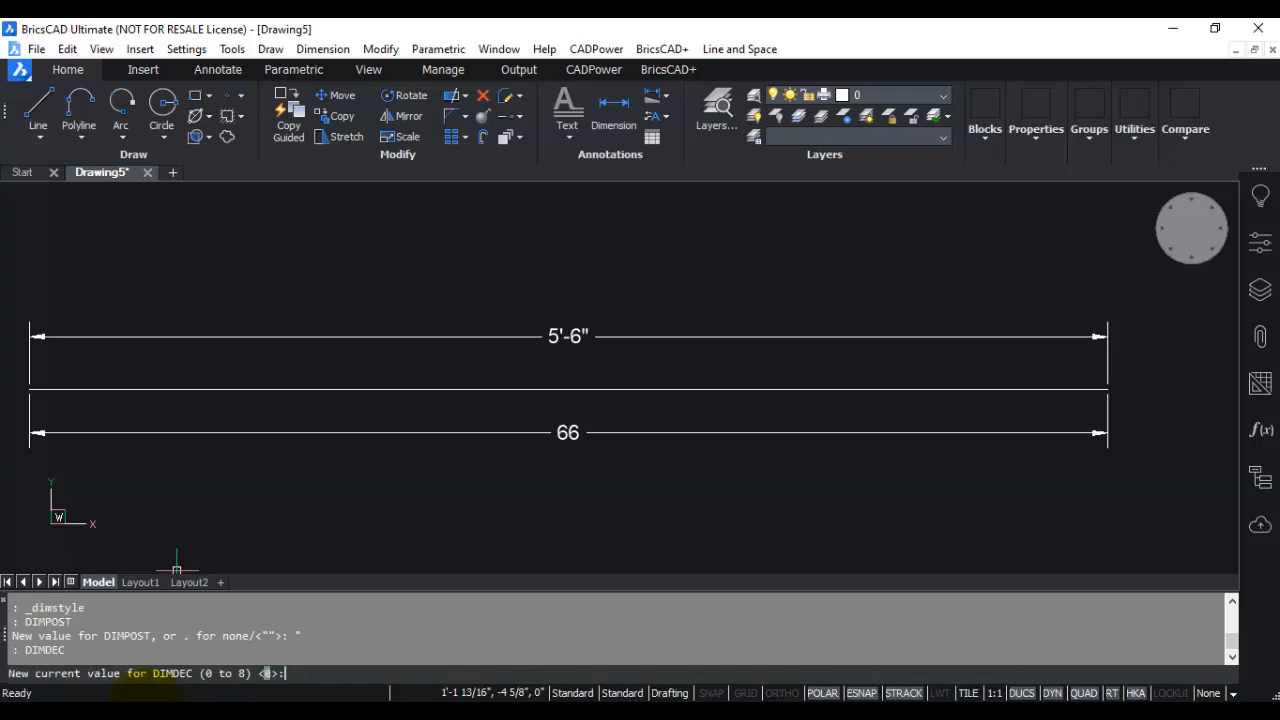
key(Escape)
key(Escape)
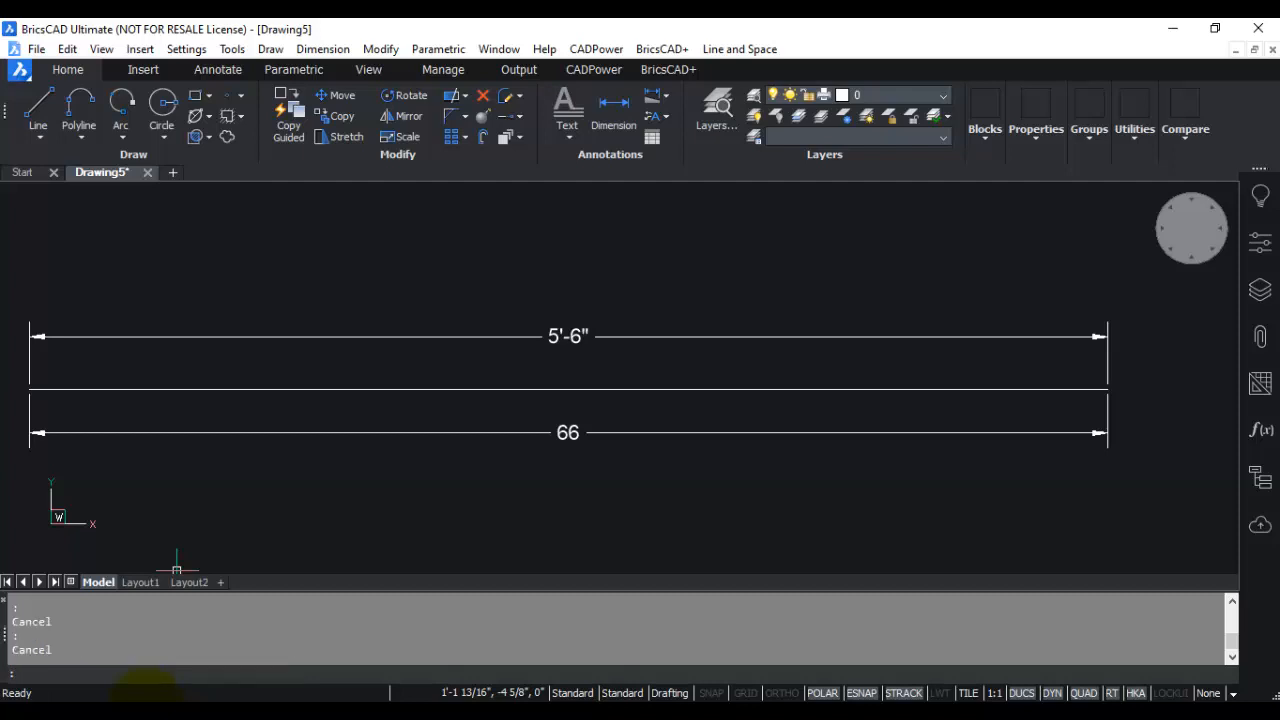
Set the DIMLUNIT system variable to 2 for decimal linear dimension units
text(DIMLUNIT)
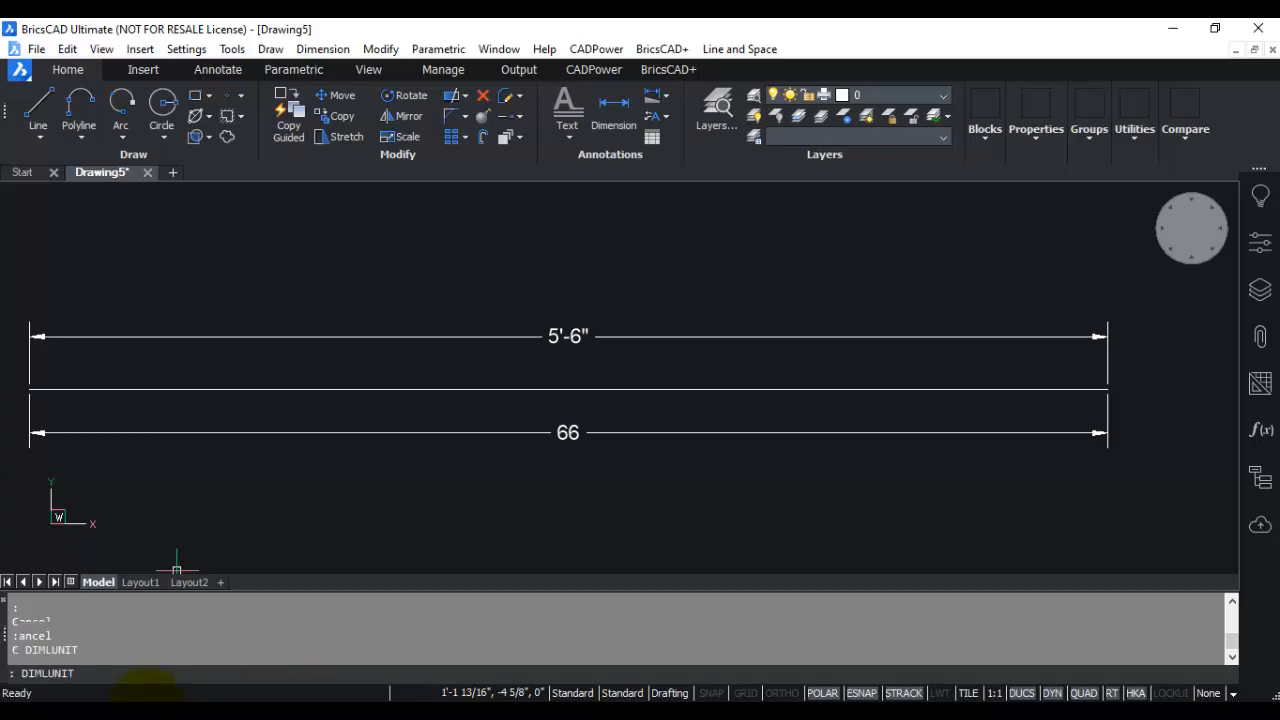
key(Return)
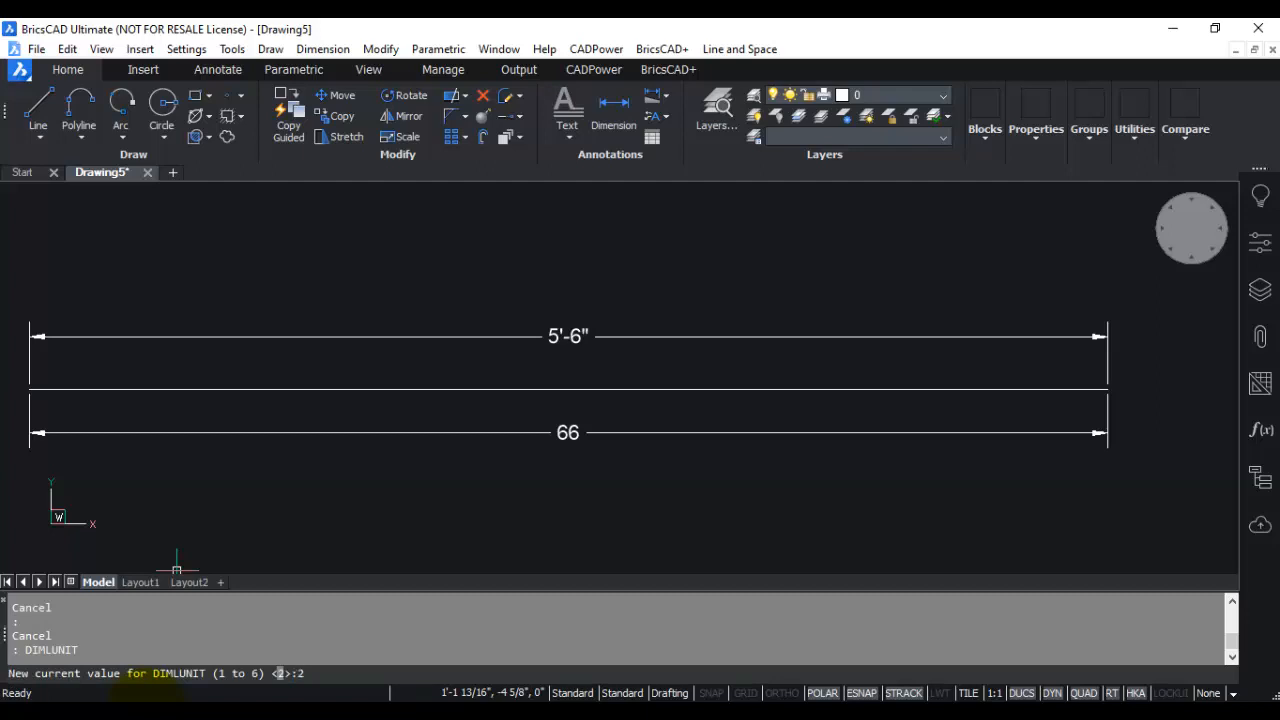
key(Return)
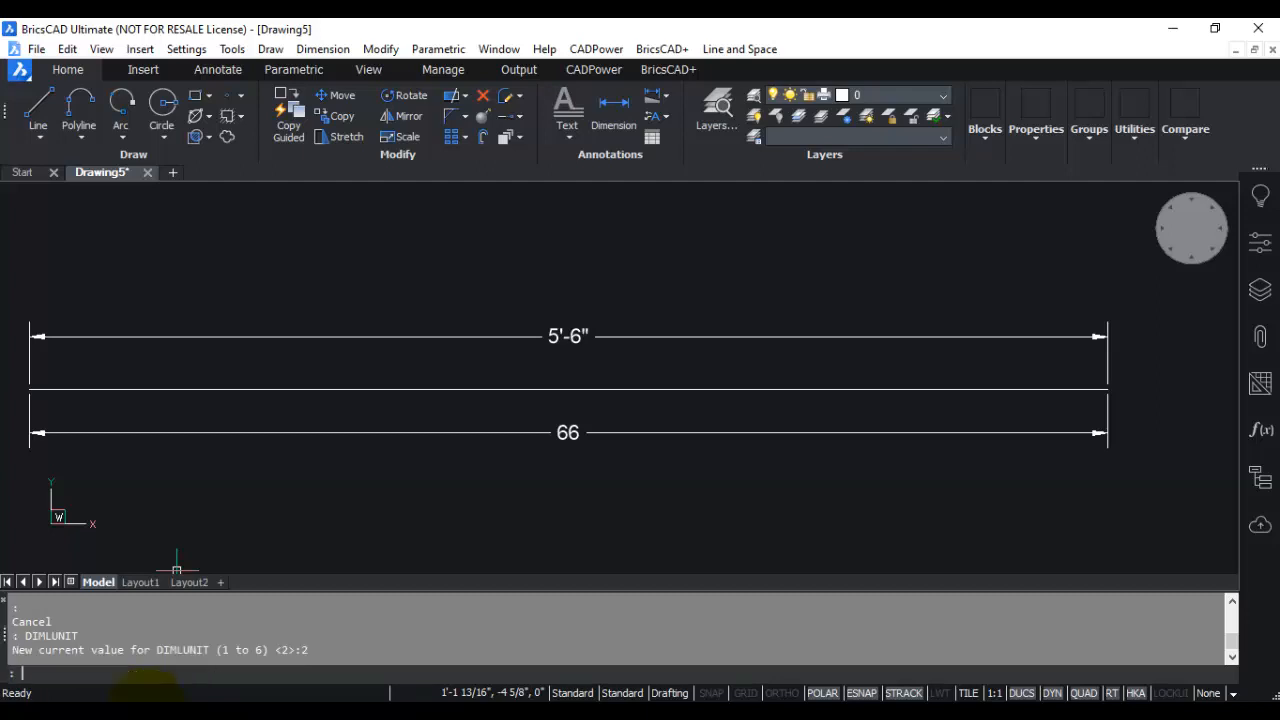